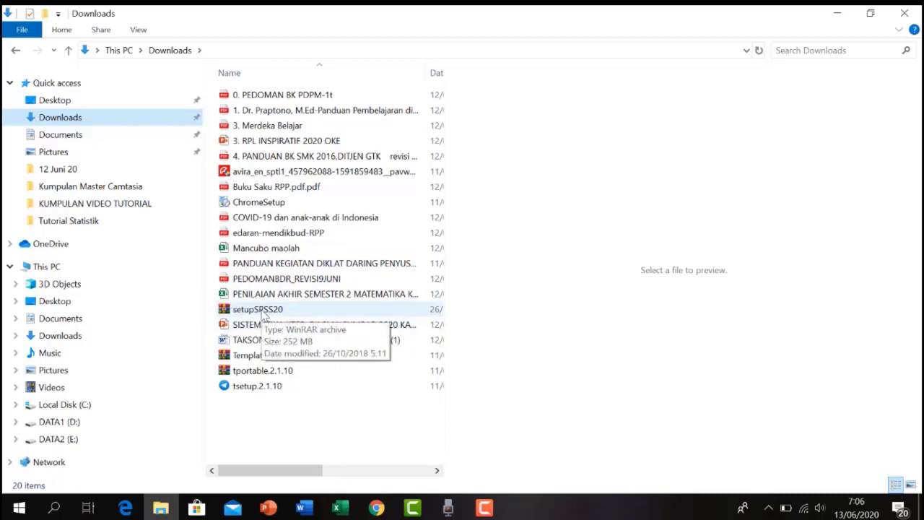
- Install IBM SPSS Statistics 20 from the setupSPSS20 archive in Downloads, with launching the program at the end of setup turned off
double_click(265, 311)
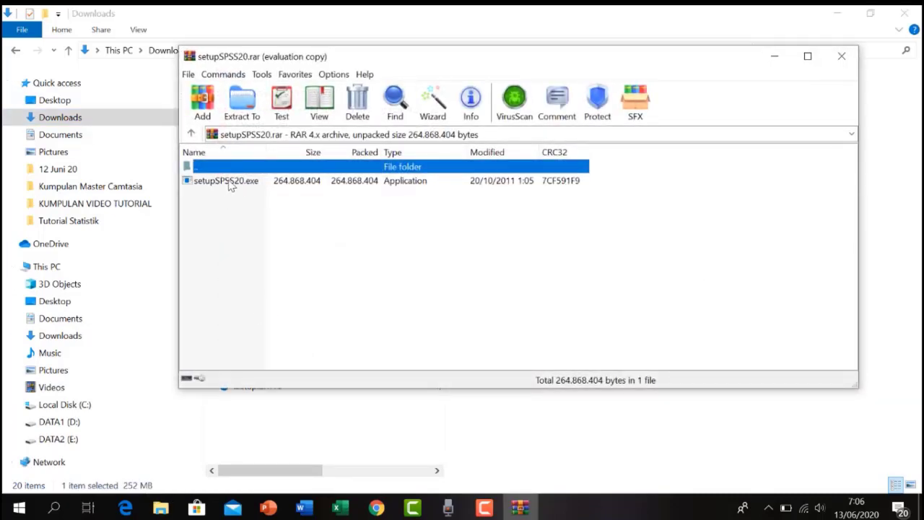
double_click(220, 181)
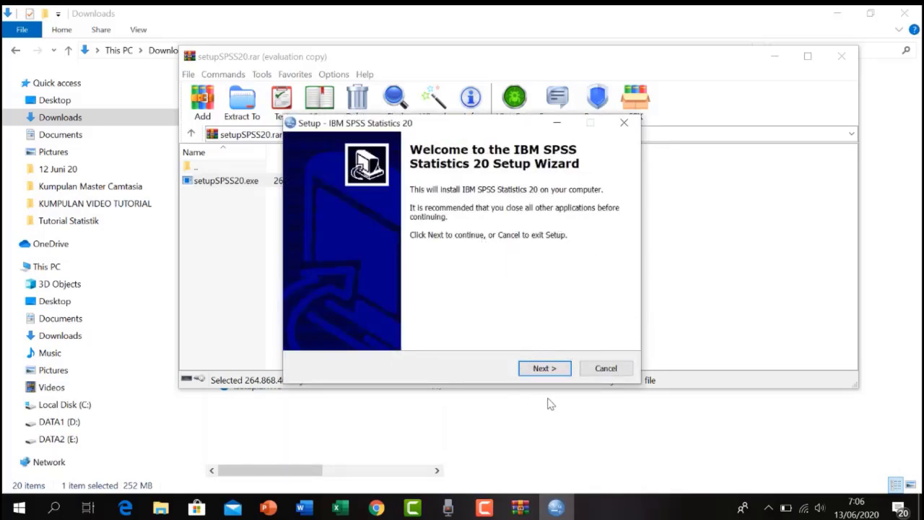
left_click(552, 369)
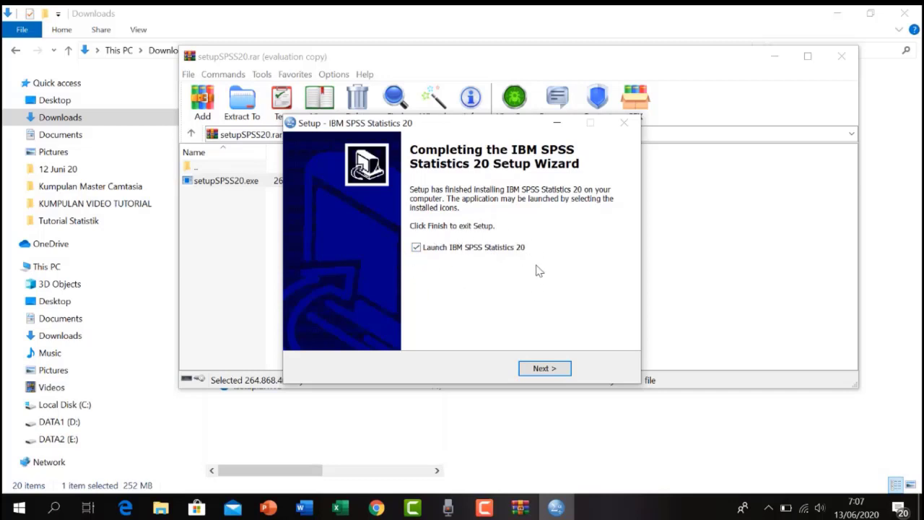
left_click(416, 249)
left_click(544, 368)
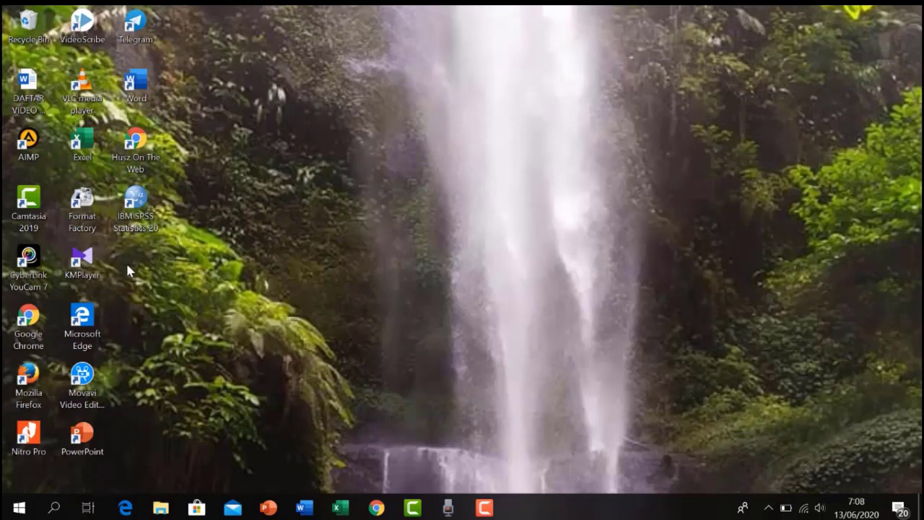
- Launch IBM SPSS Statistics 20 with firewall access allowed, and set its startup dialog not to show in the future
double_click(135, 210)
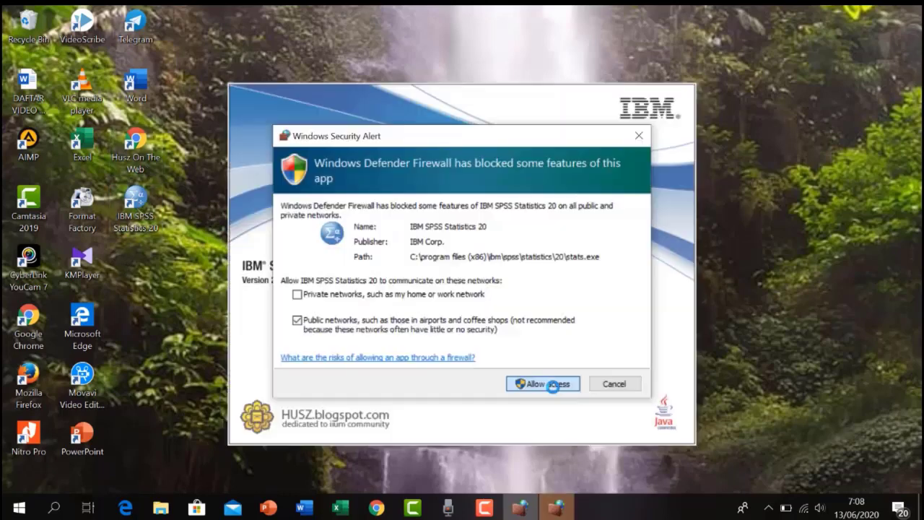
left_click(548, 383)
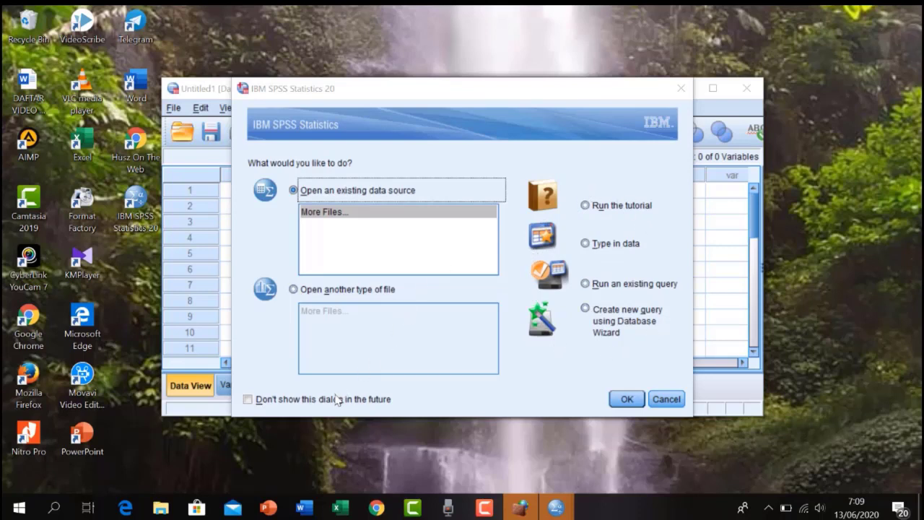
left_click(248, 401)
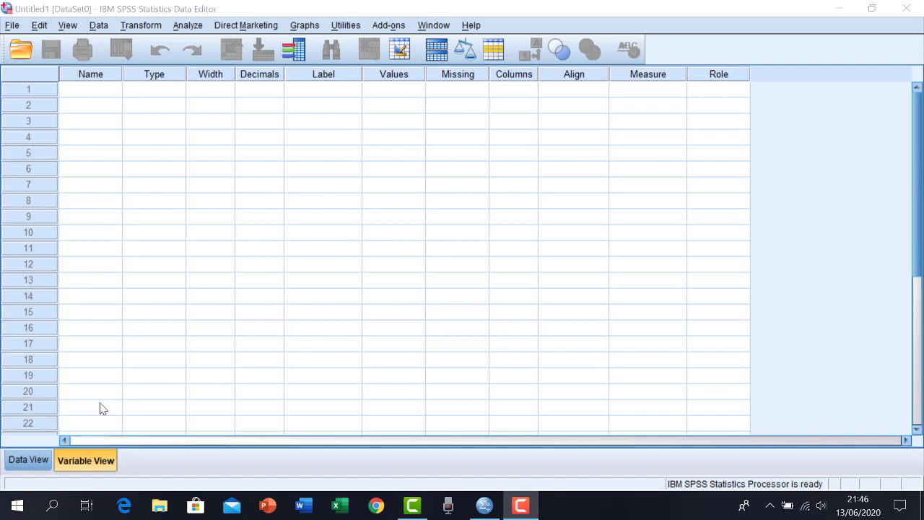
- Define the first variable in Variable View with the name Nomor
left_click(101, 466)
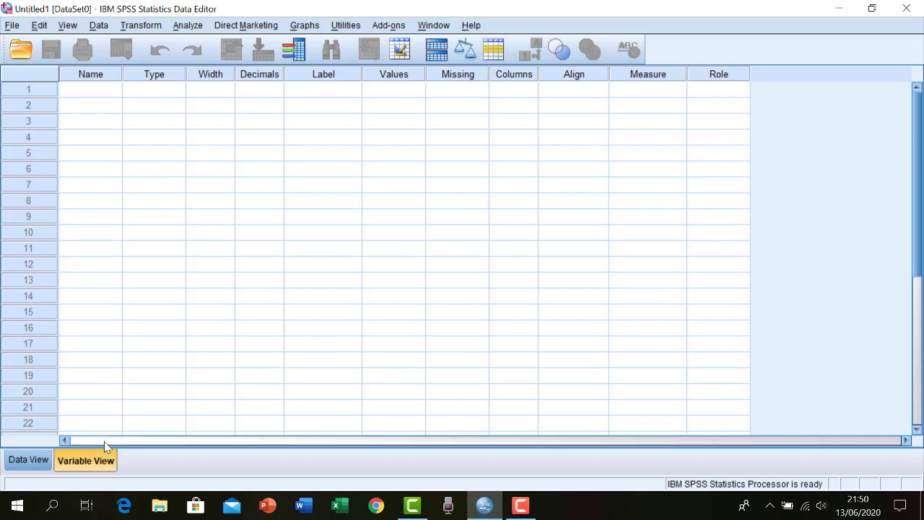
left_click(82, 95)
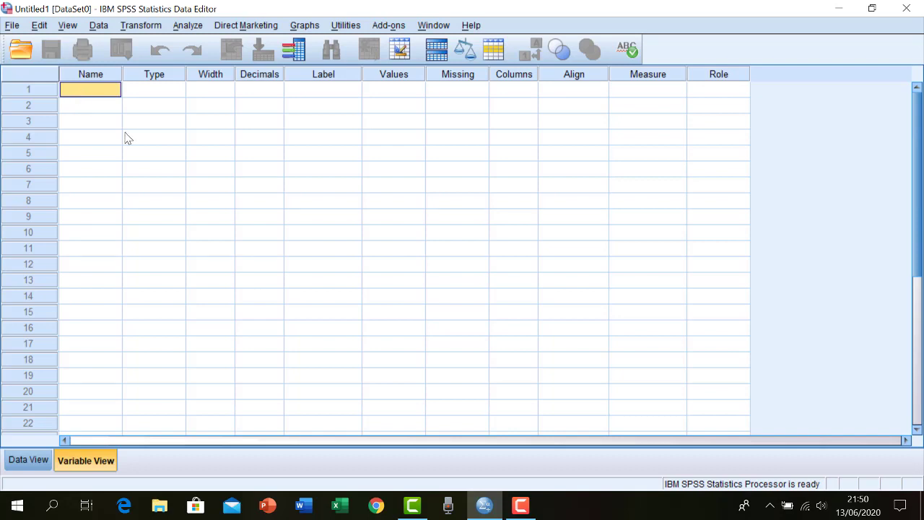
type("Nomor")
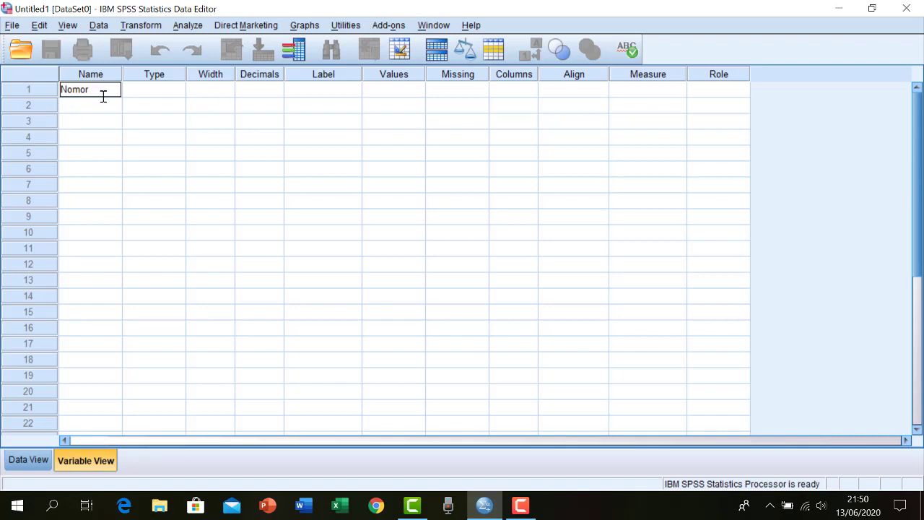
key("Return")
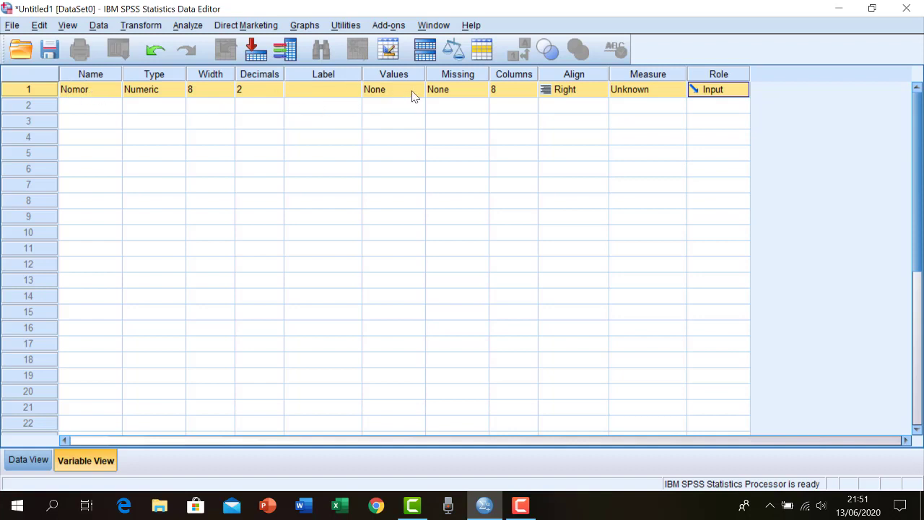
- Add a second variable named Nama and set its type to String
left_click(81, 105)
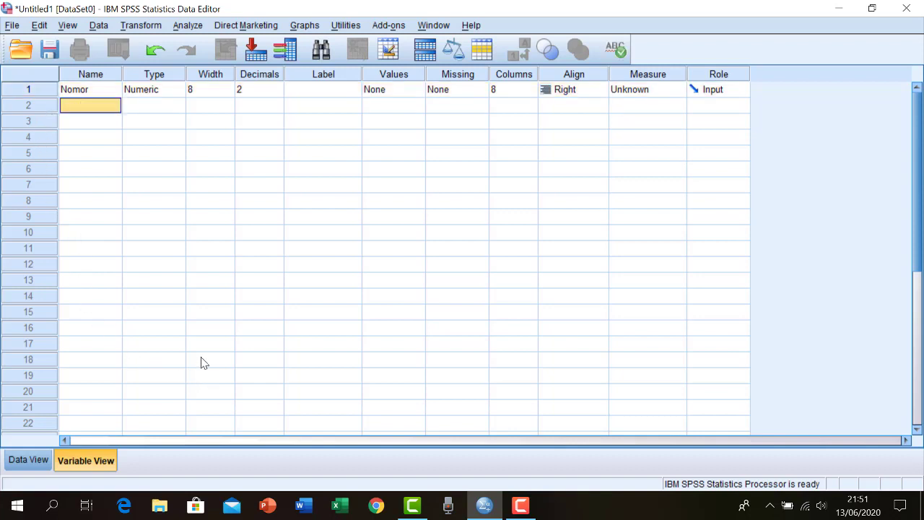
type("Nama")
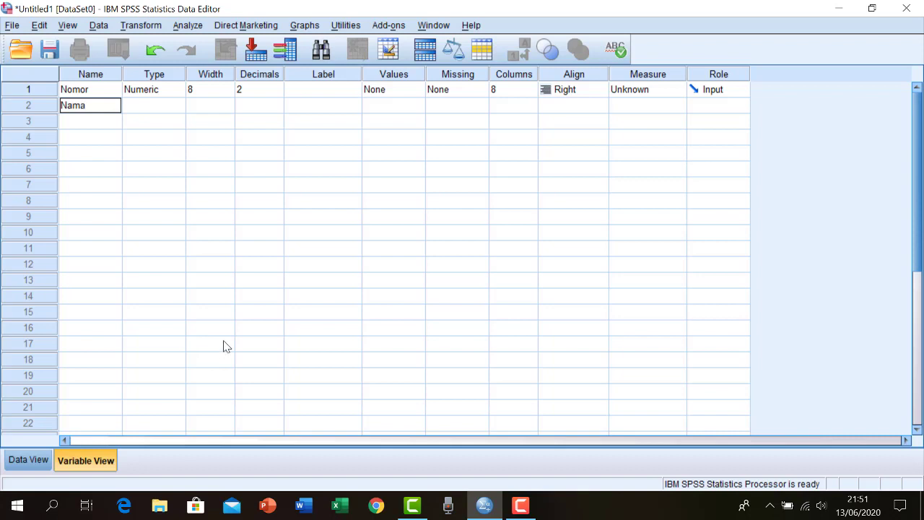
key("Return")
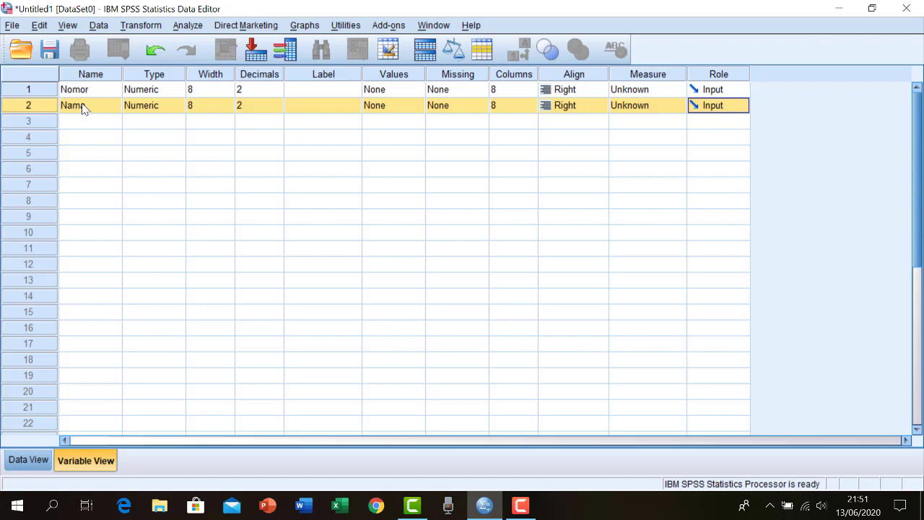
left_click(148, 108)
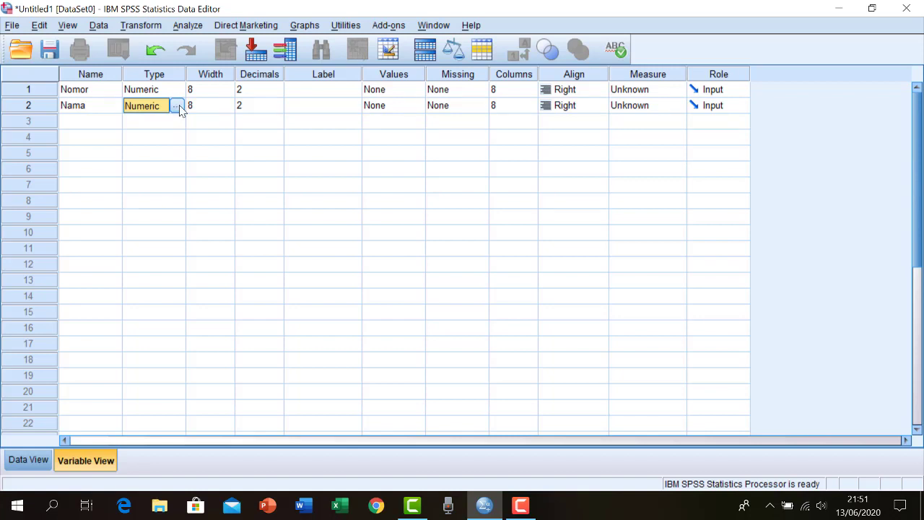
left_click(176, 107)
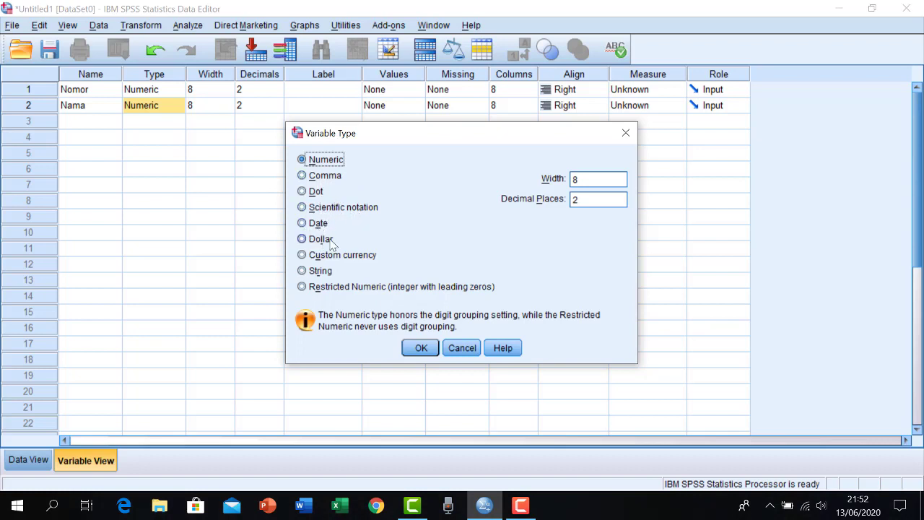
left_click(302, 273)
left_click(418, 348)
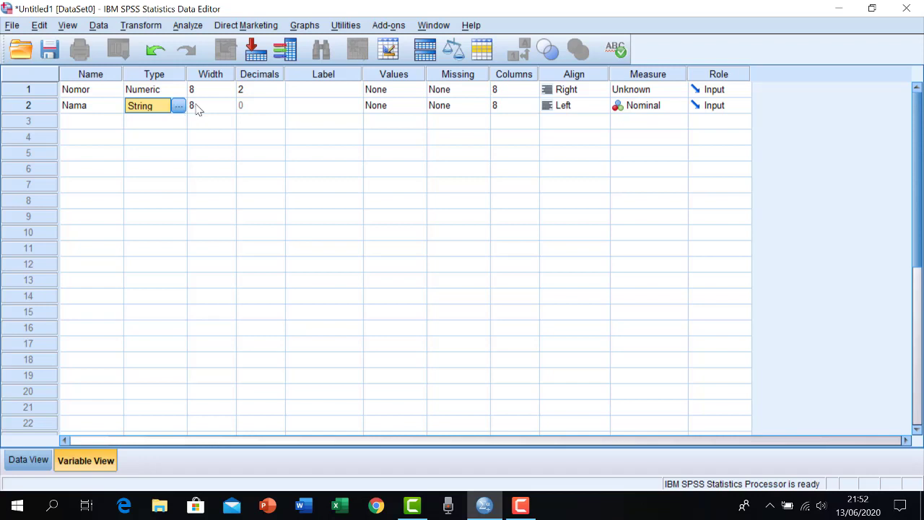
- Set the Nama variable's width to 25 and its label to "Nama Responden"
left_click(198, 109)
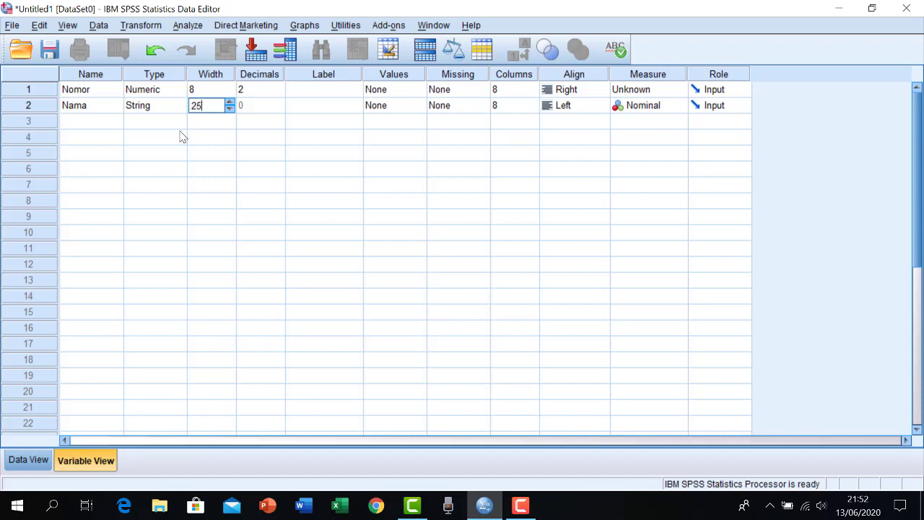
left_click(197, 126)
left_click(203, 108)
left_click(302, 111)
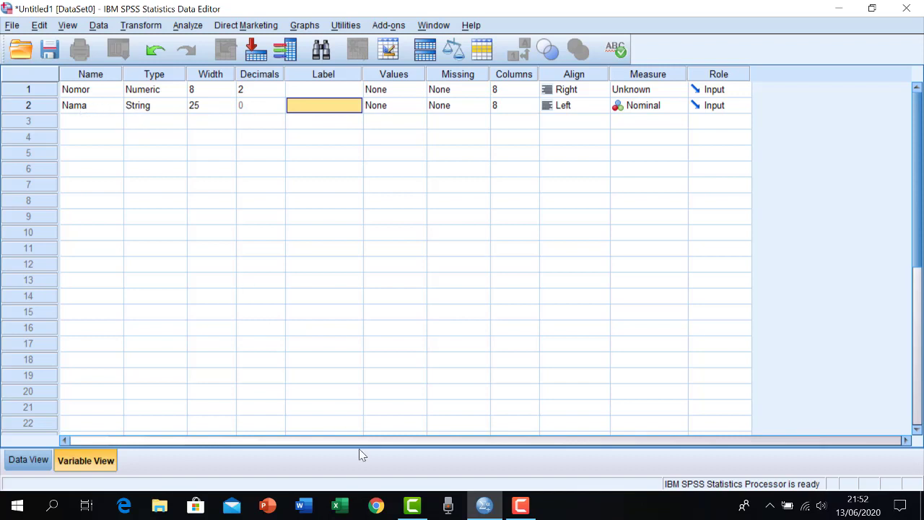
type("Nama R")
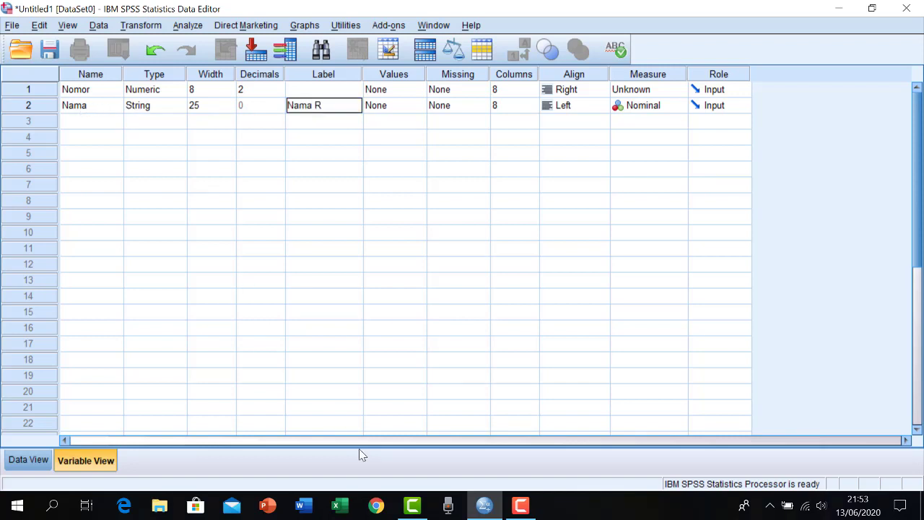
type("esponden")
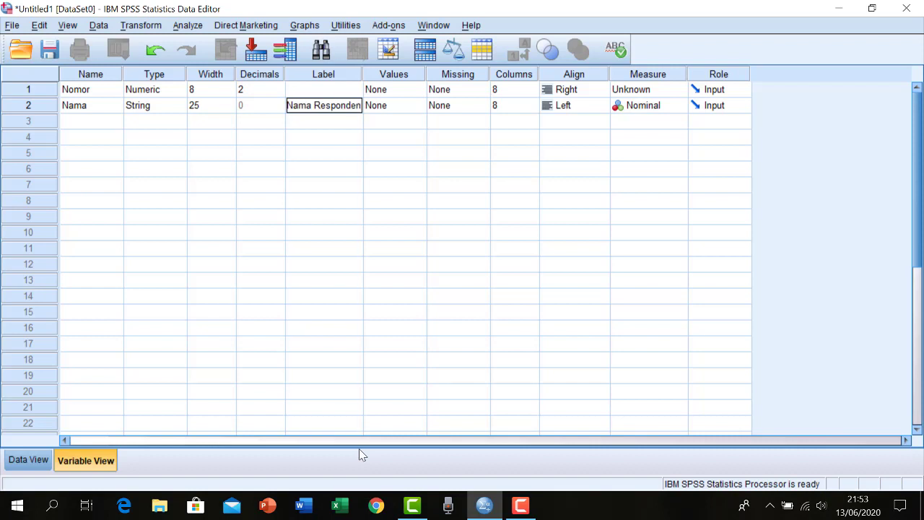
key("Return")
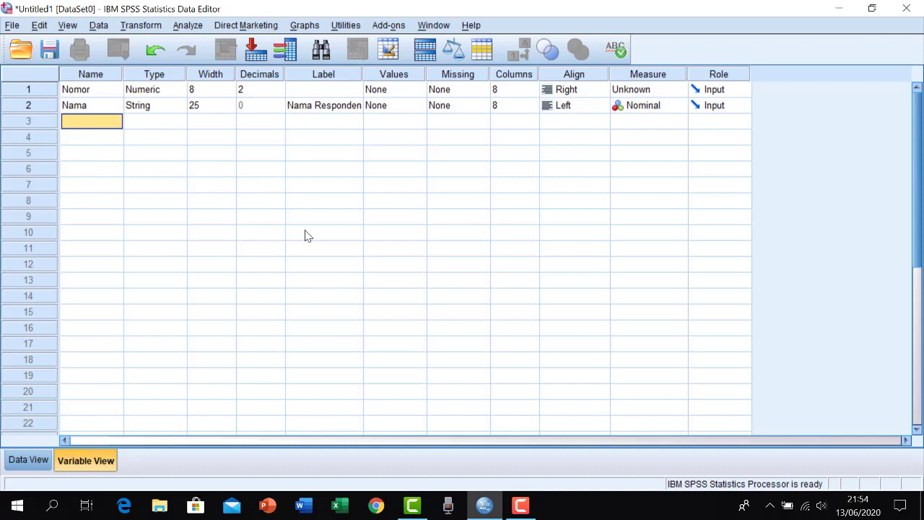
- Add a third variable named Kelamin with the label "Jenis Kelamin Responden"
type("Kelamin")
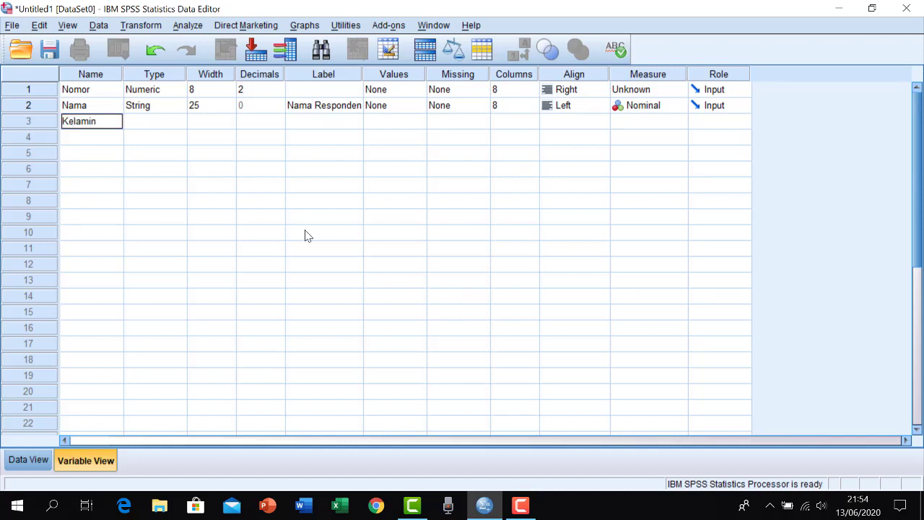
key("Return")
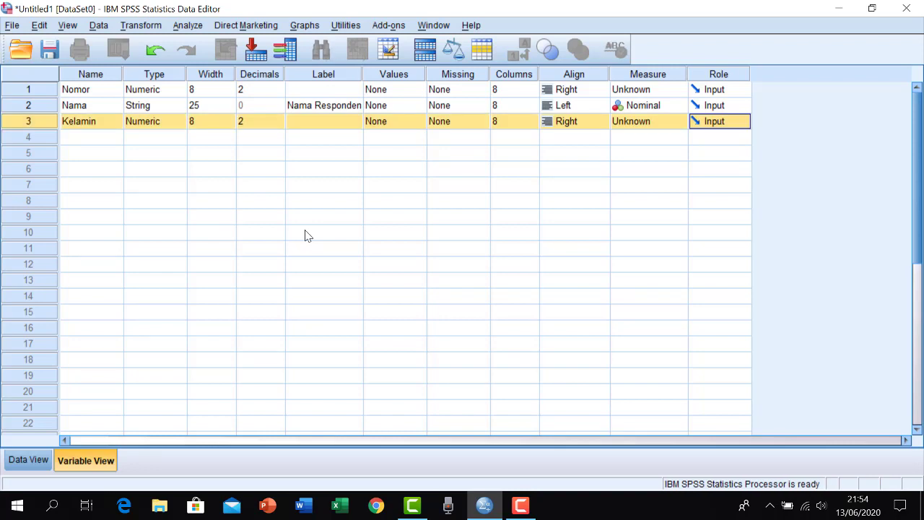
key("Right")
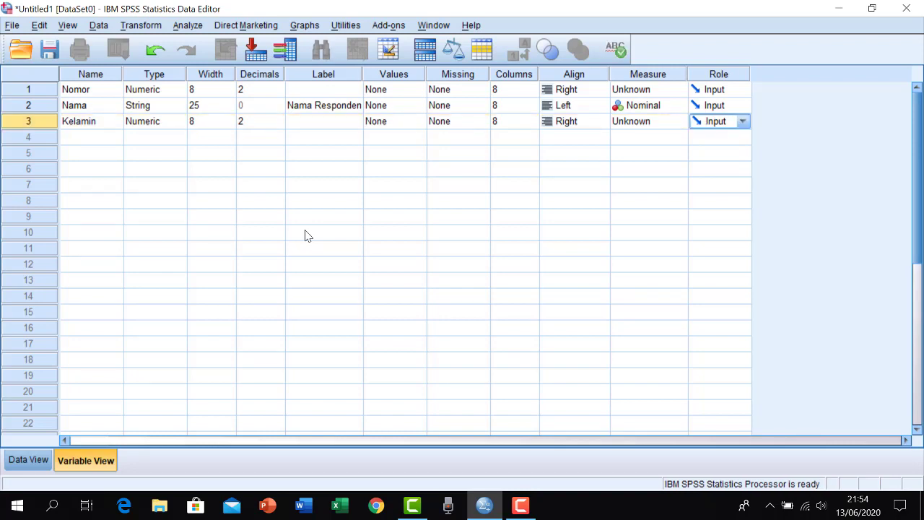
left_click(328, 121)
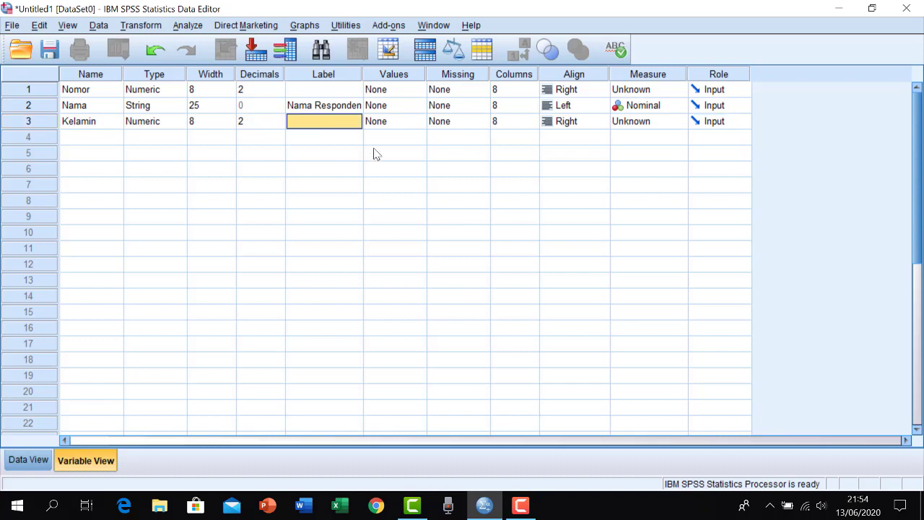
type("Jenis Kelamin")
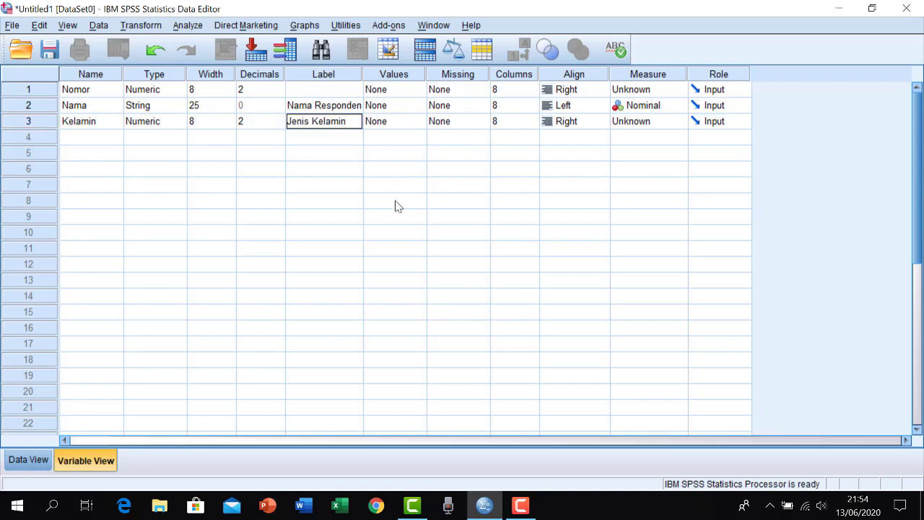
type(" Responden")
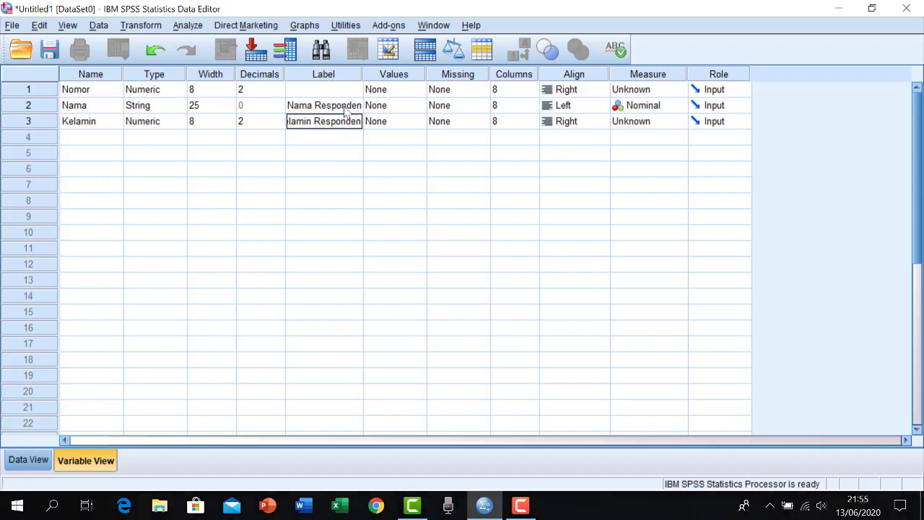
- Define value labels for the Kelamin variable: 1 as "Laki-laki" and 2 as "Perempuan"
left_click(373, 127)
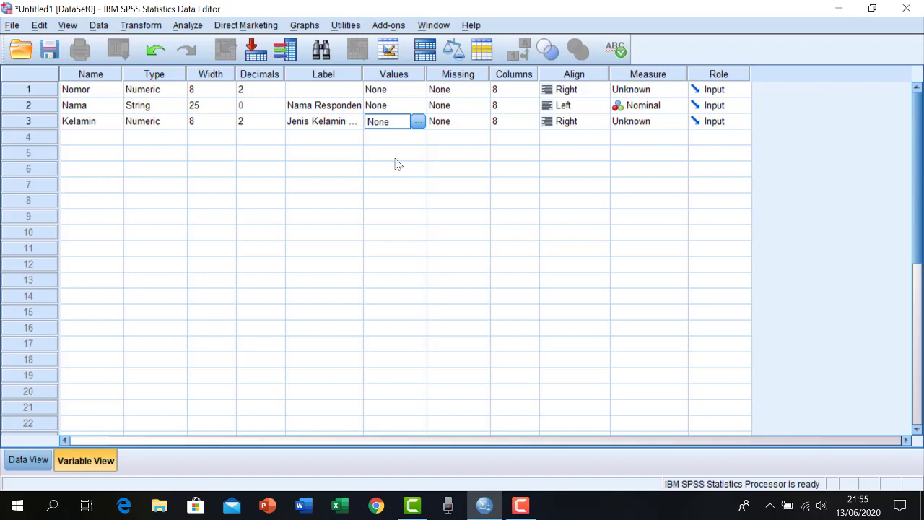
left_click(419, 123)
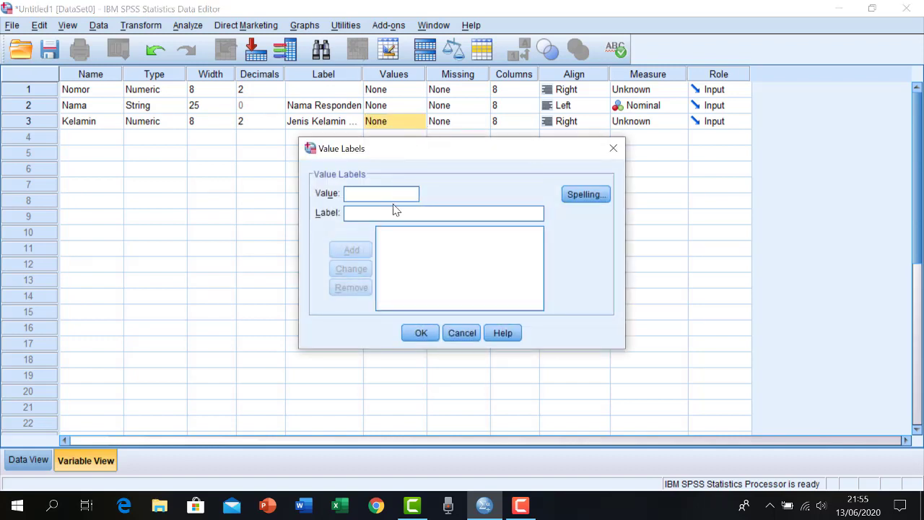
type("1")
left_click(365, 212)
type("Lak")
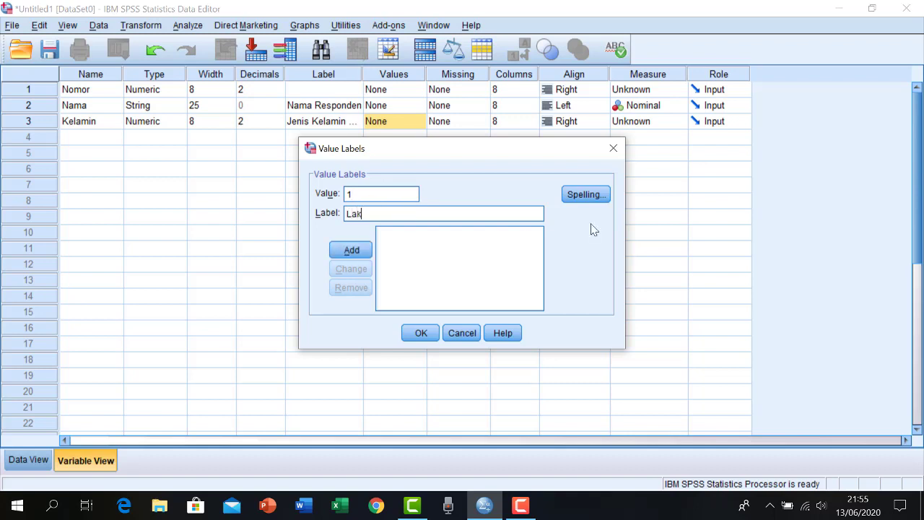
type("i-laki")
left_click(351, 251)
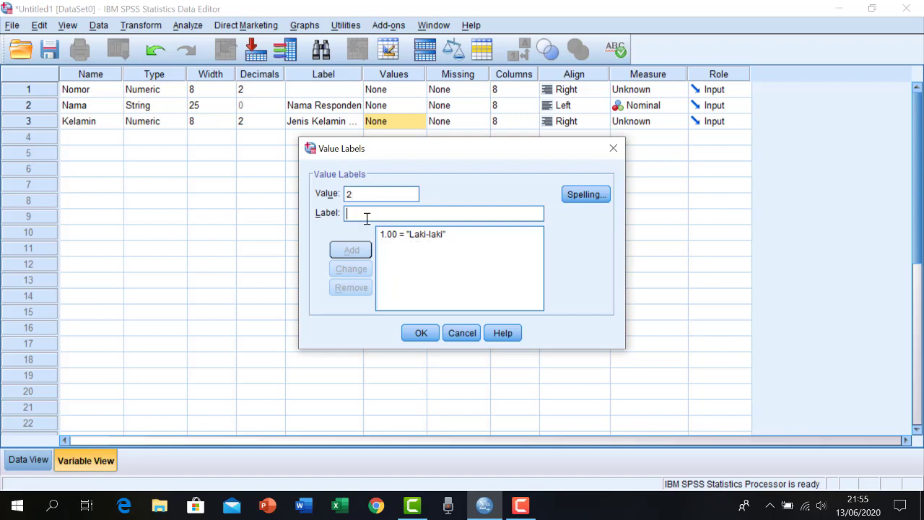
type("Peremp")
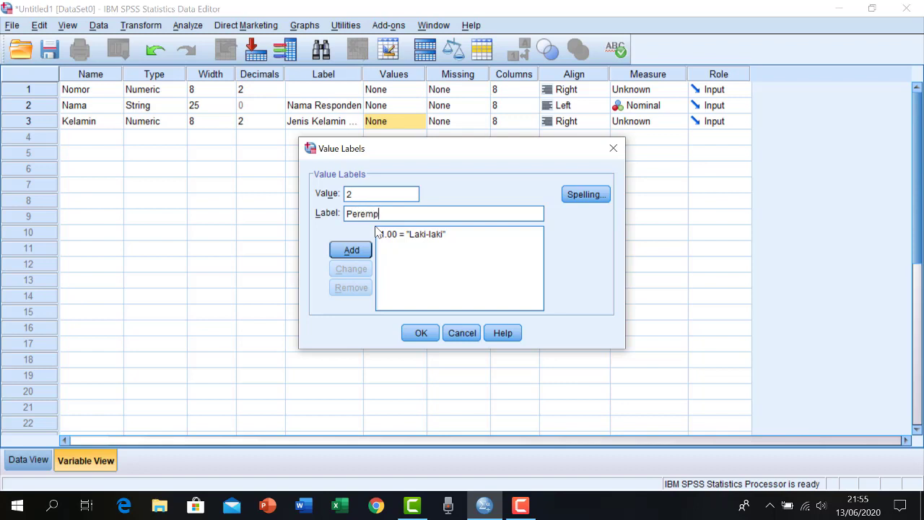
type("uan")
left_click(340, 253)
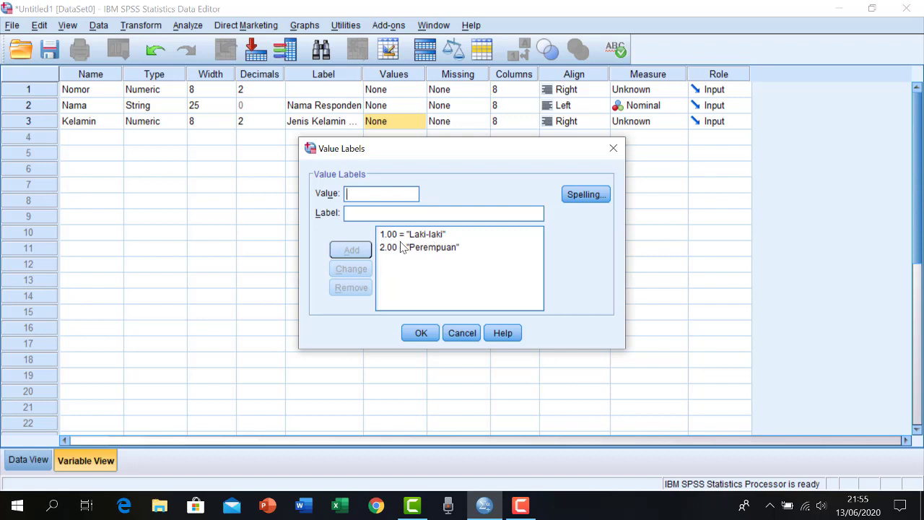
left_click(421, 334)
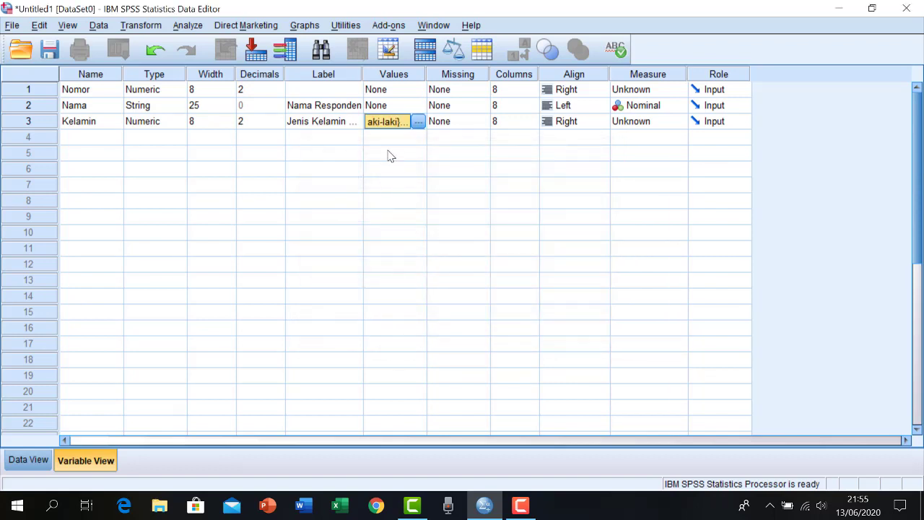
- Add a fourth variable named Umur below Kelamin
left_click(76, 137)
type("Umur")
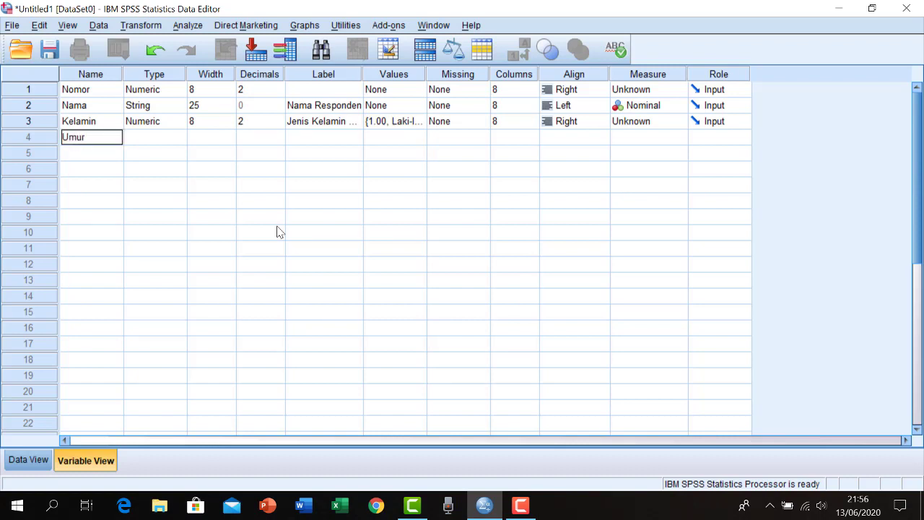
left_click(94, 159)
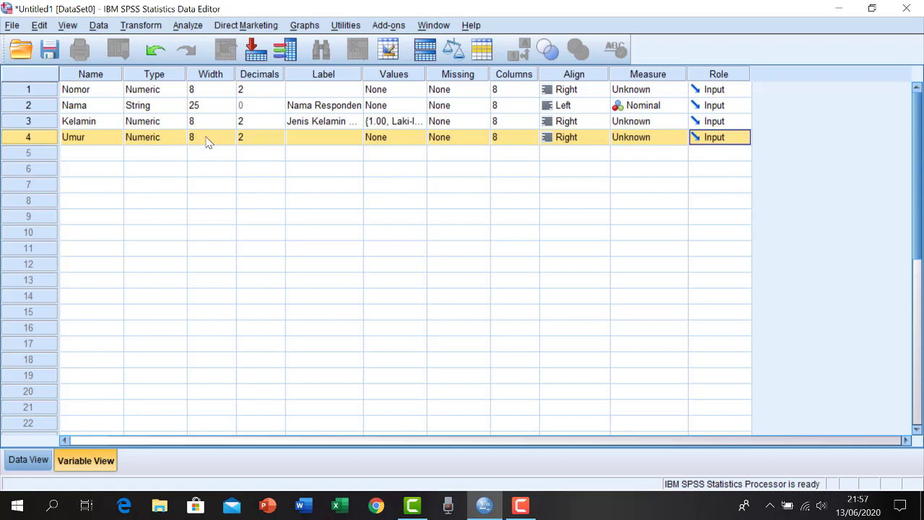
- Set the decimals of both the Umur and Kelamin variables to 0
left_click(241, 139)
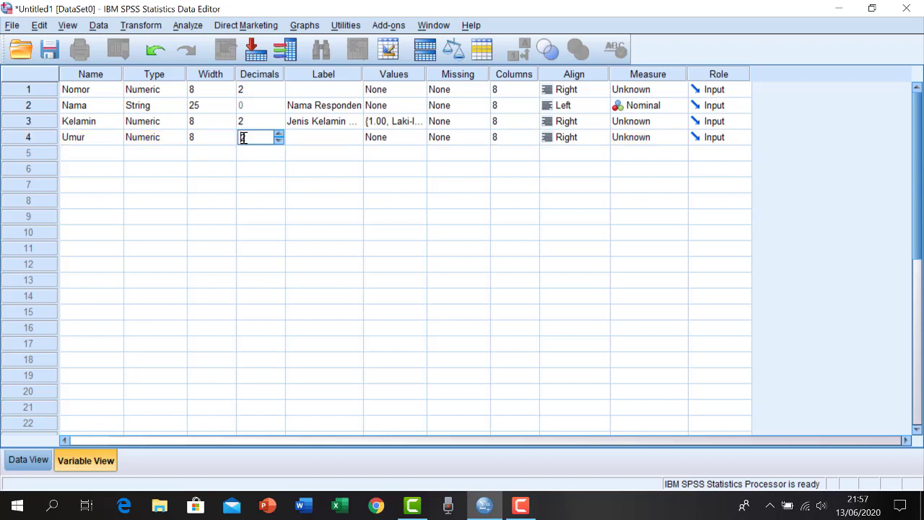
left_click(281, 143)
left_click(263, 121)
left_click(279, 125)
- Give the Umur variable the label "Umur Responden"
left_click(299, 140)
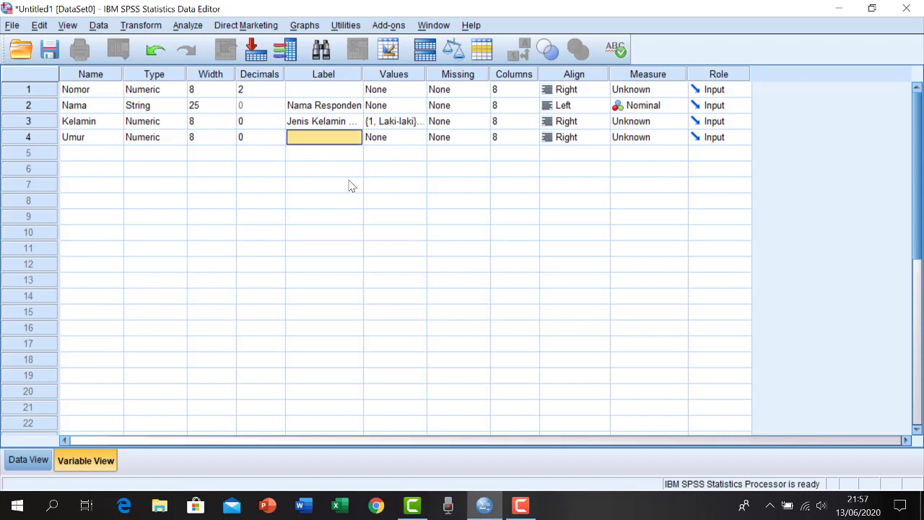
type("Umur Responden")
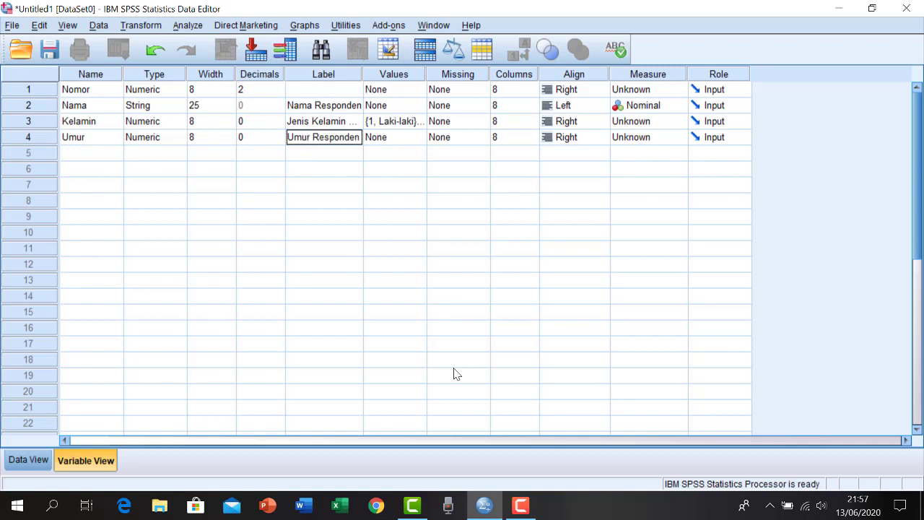
left_click(383, 156)
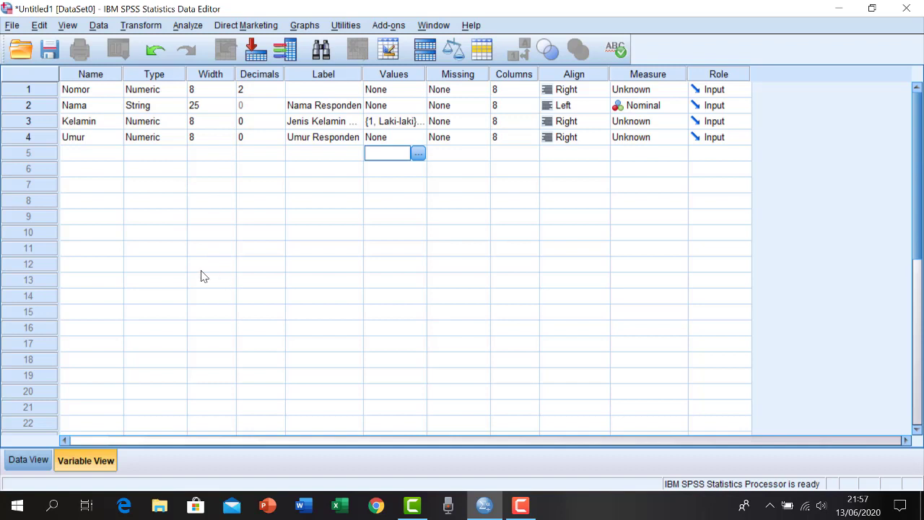
key("Escape")
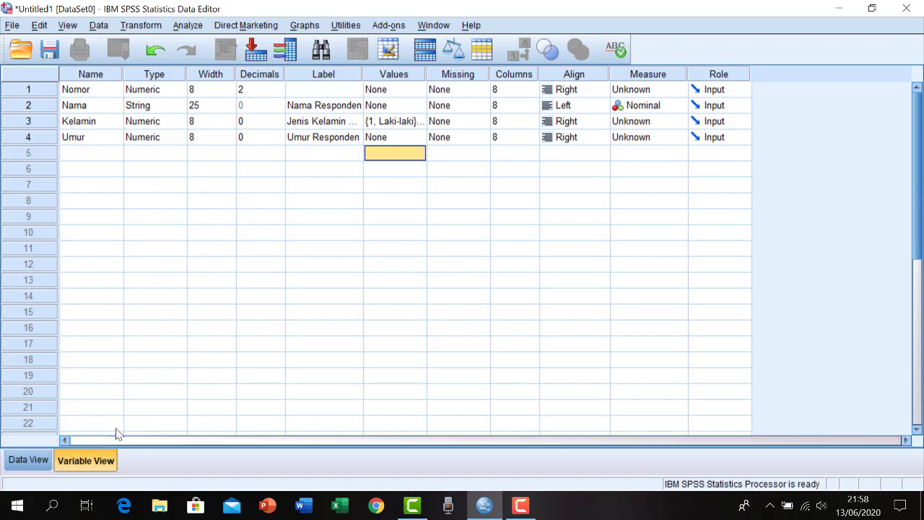
- Switch from the variable definitions to the data sheet and enter 1 as the first Nomor value
left_click(29, 460)
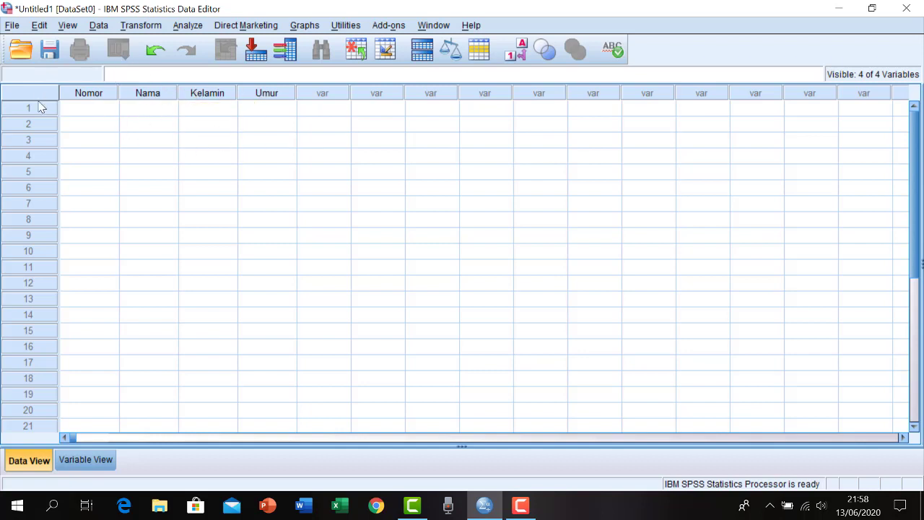
left_click(92, 459)
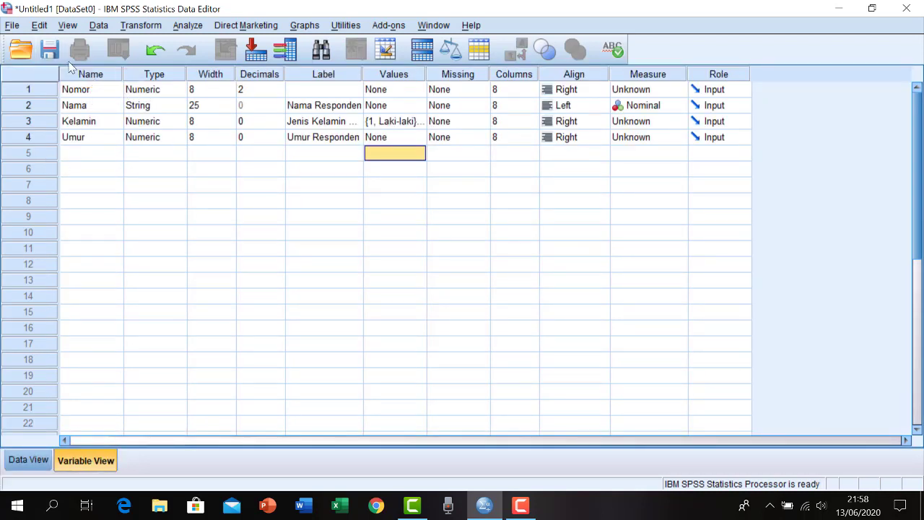
left_click(38, 459)
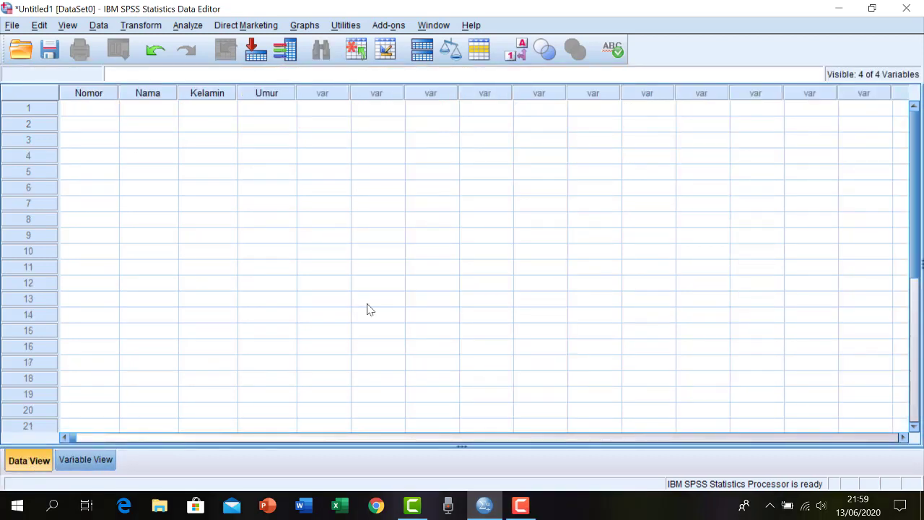
left_click(89, 108)
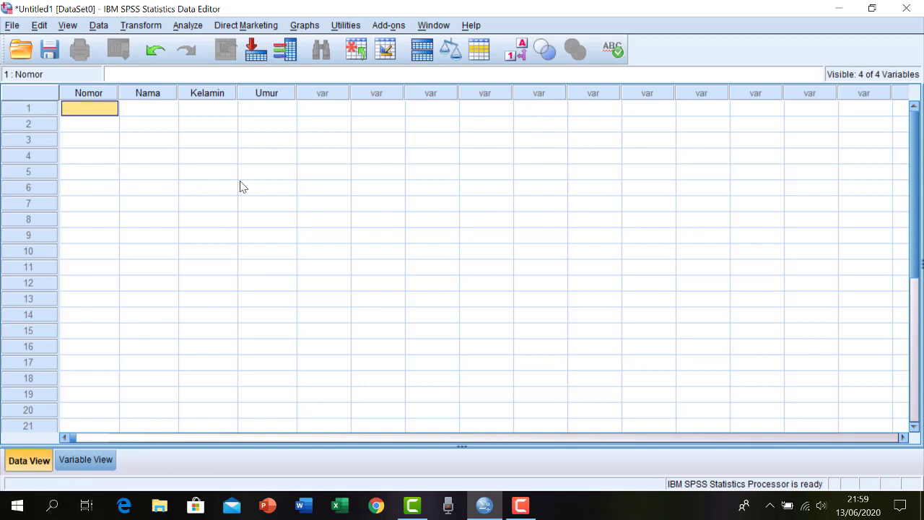
type("1")
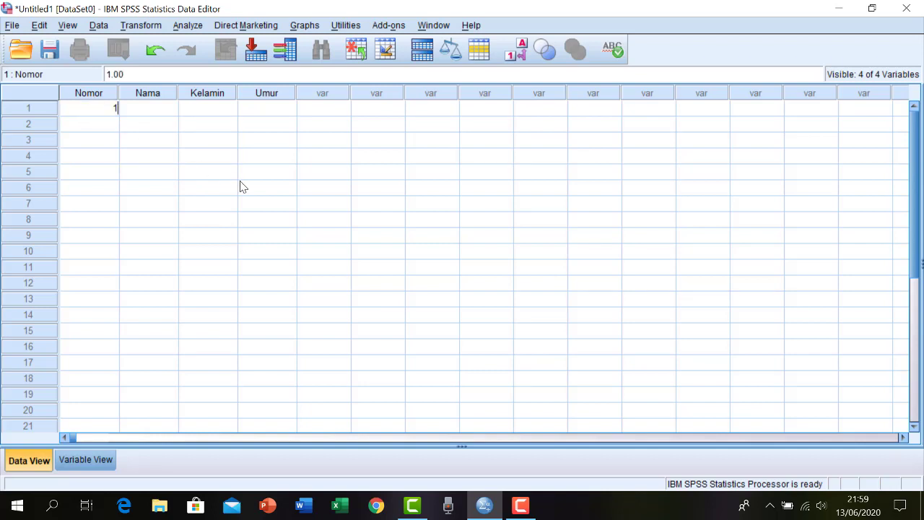
key("Return")
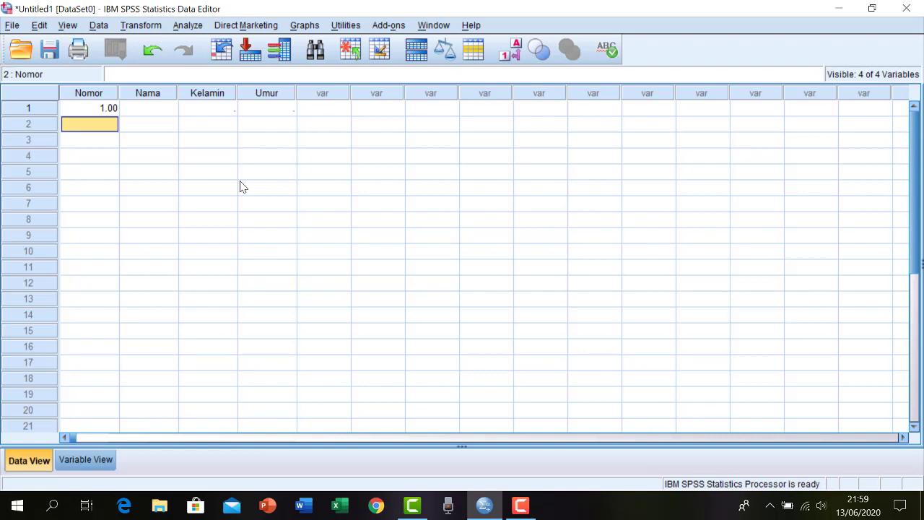
- Continue the Nomor column with the values 2, 3, 4 and 5 in rows 2 to 5
key("Up")
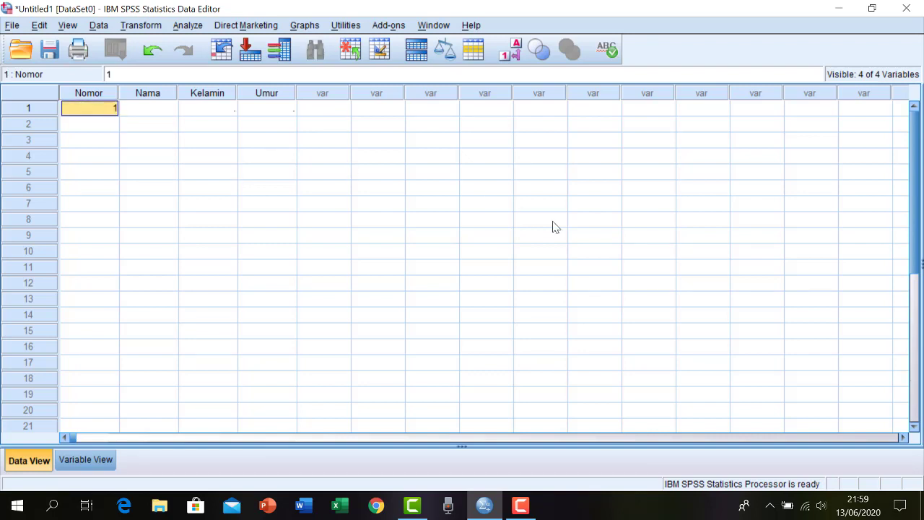
key("Down")
type("2")
key("Return")
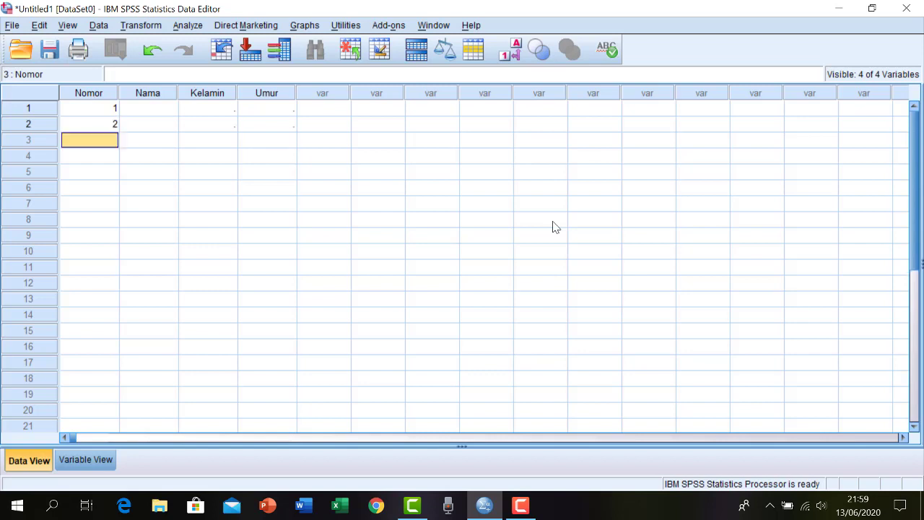
type("3")
key("Return")
type("4")
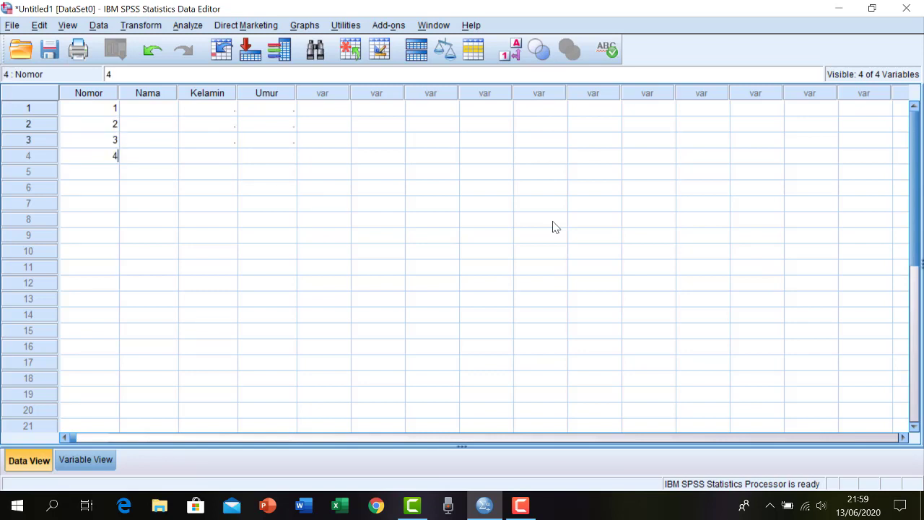
key("Return")
type("5")
key("Return")
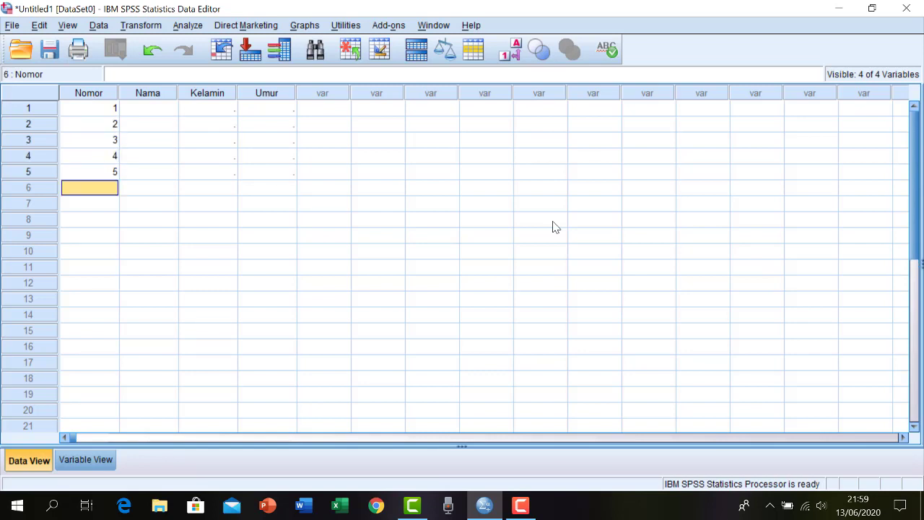
- Fill in the names of the five respondents in the Nama column, rows 1 to 5
key("Right")
key("Up")
key("Up")
key("Up")
key("Up")
key("Up")
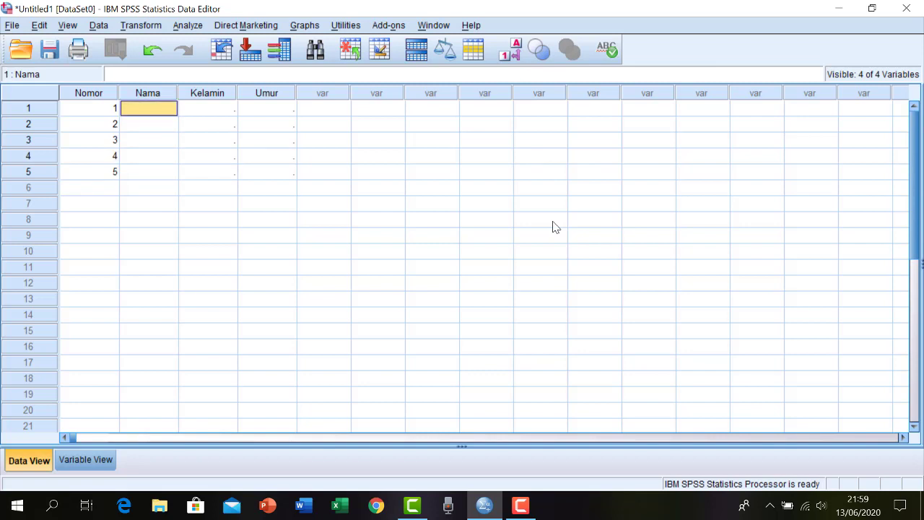
type("D")
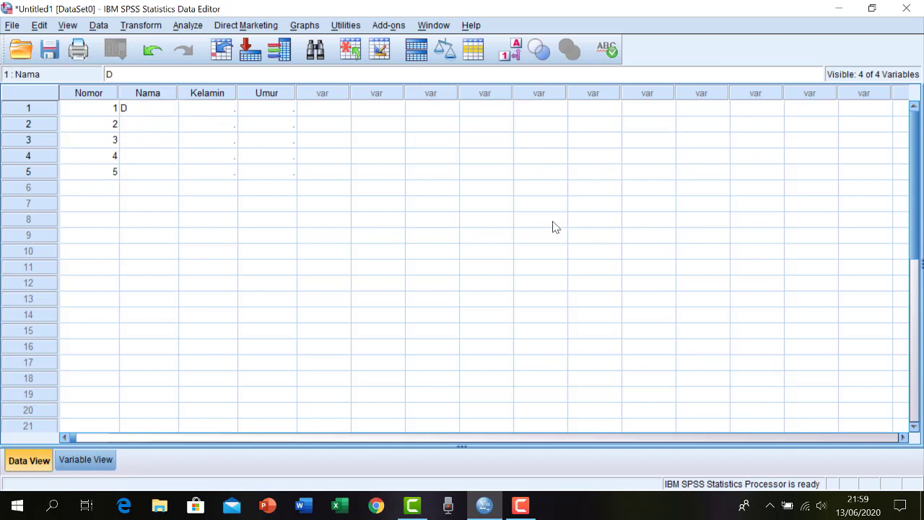
type("isa")
key("Return")
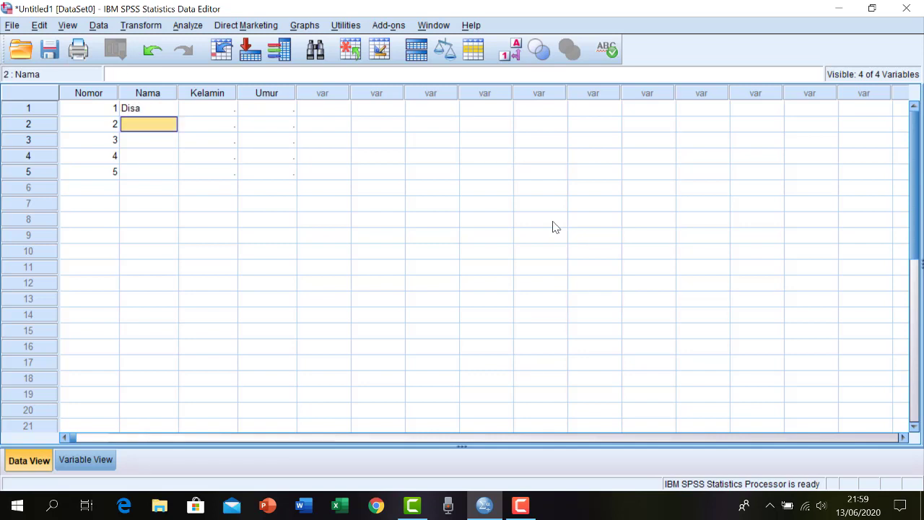
type("Rudi")
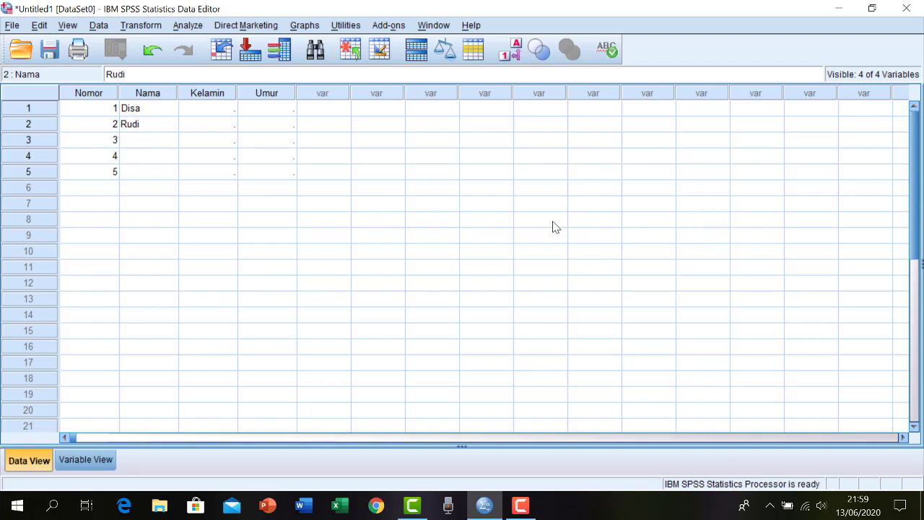
key("Return")
type("Desi")
key("Return")
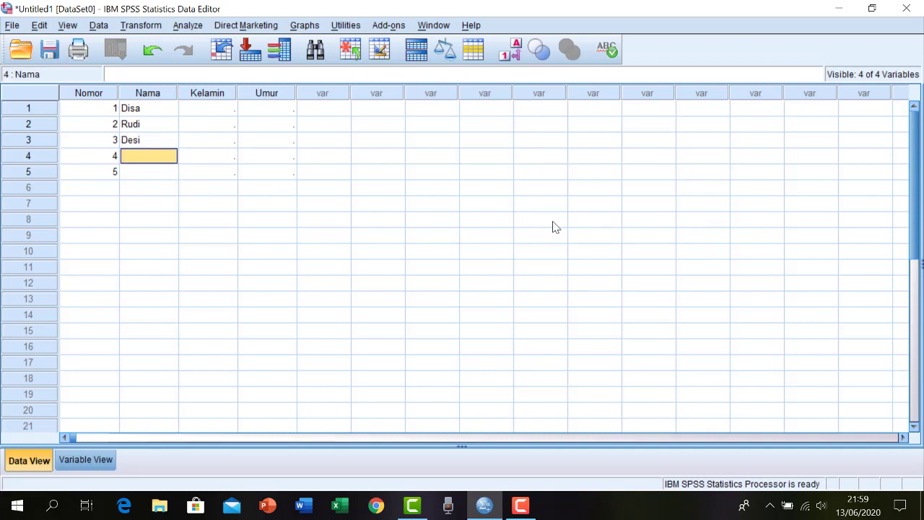
type("Amri")
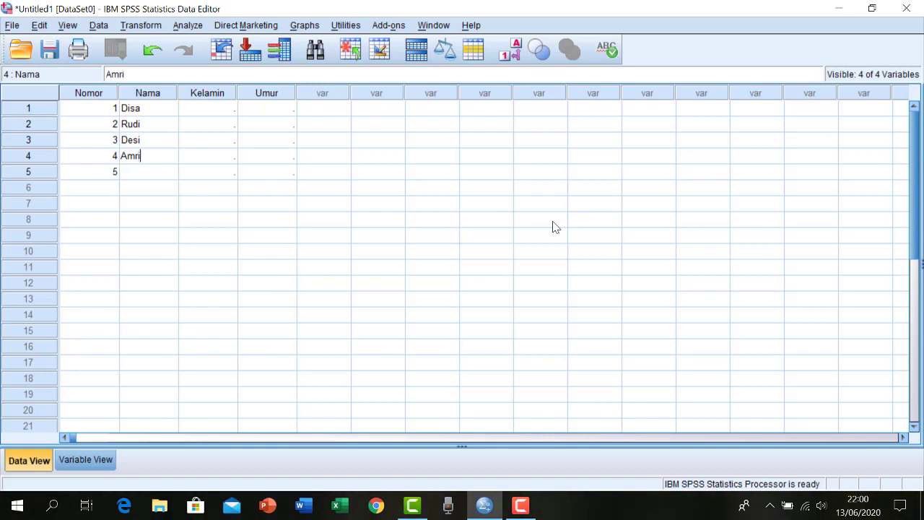
key("Return")
type("Diva")
key("Return")
- Enter the gender codes 2, 1, 2, 1 and 2 in the Kelamin column for rows 1 to 5
left_click(201, 110)
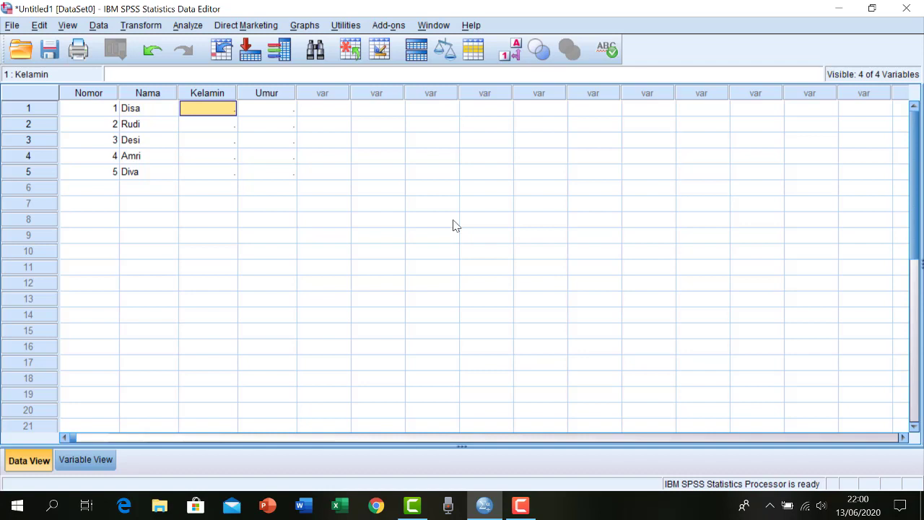
type("2")
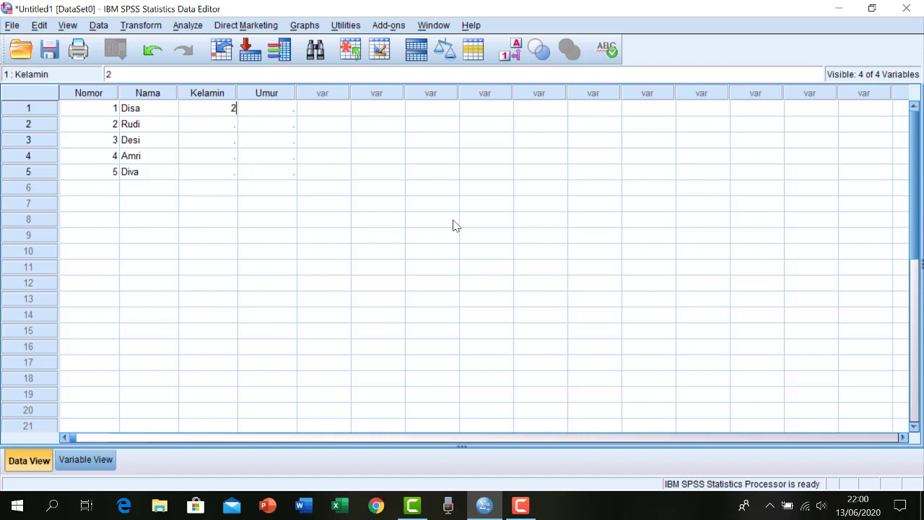
key("Return")
type("1")
key("Return")
type("2")
key("Return")
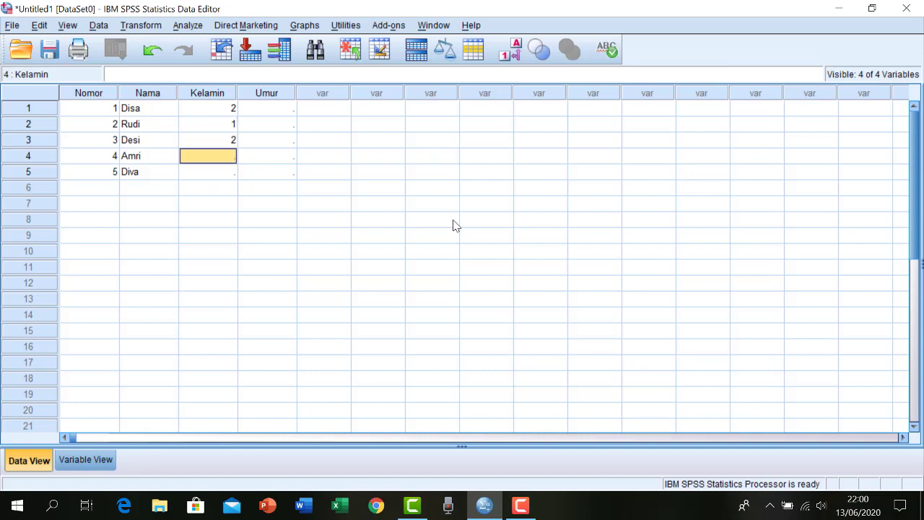
type("1")
key("Return")
type("2")
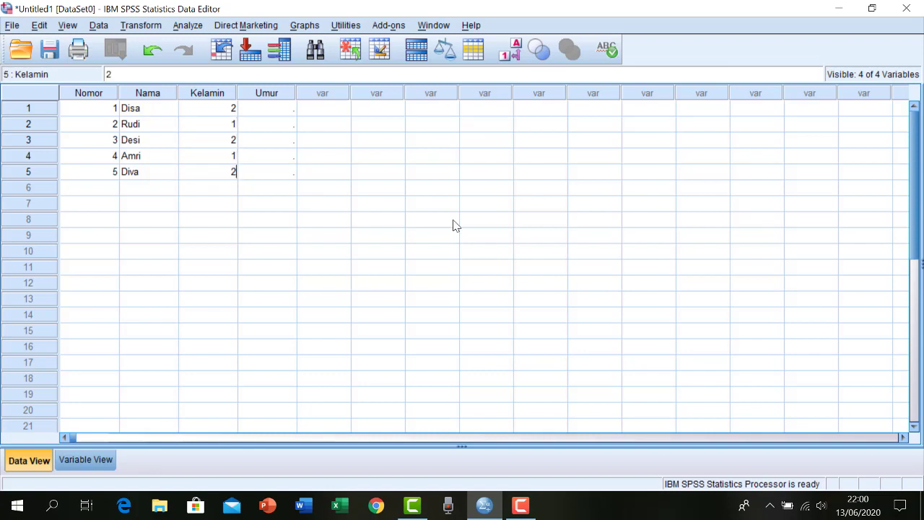
key("Return")
- Enter the ages 17, 15, 15, 14 and 12 in the Umur column for rows 1 to 5
key("Up")
key("Up")
key("Up")
key("Up")
key("Up")
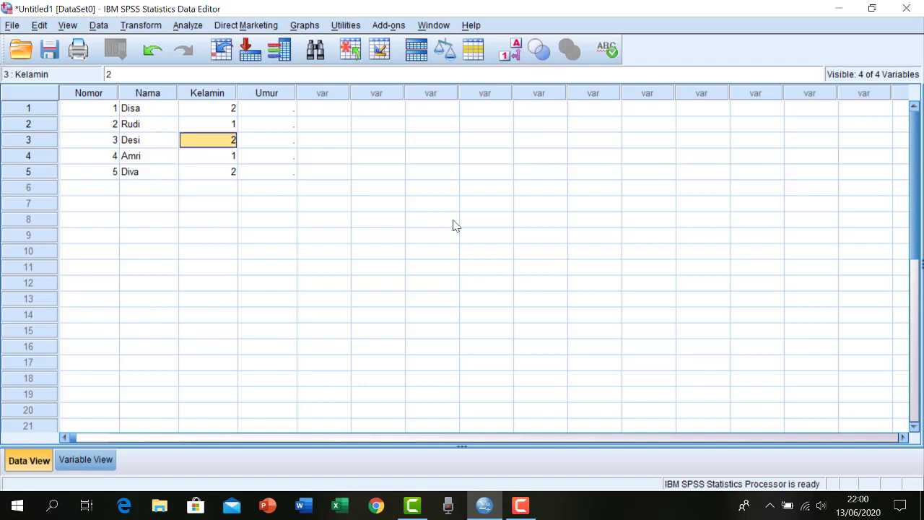
key("Right")
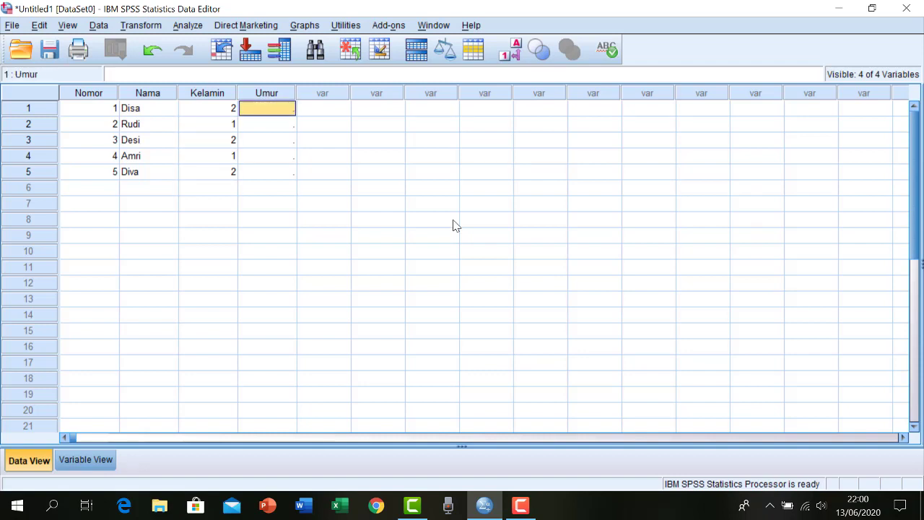
type("17")
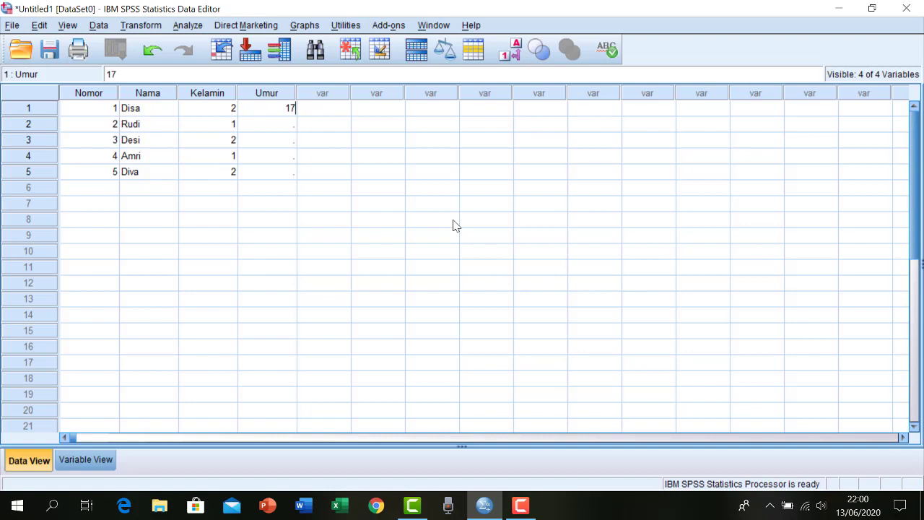
key("Return")
type("15")
key("Return")
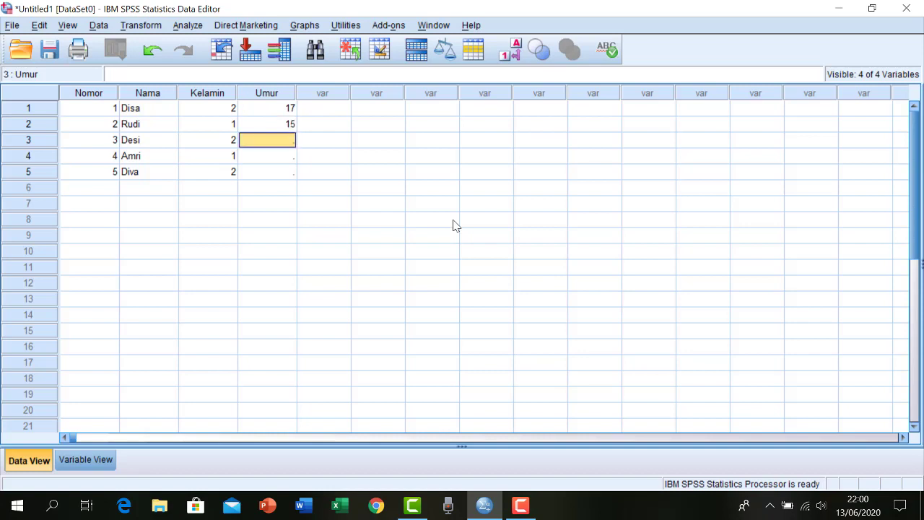
type("15")
key("Return")
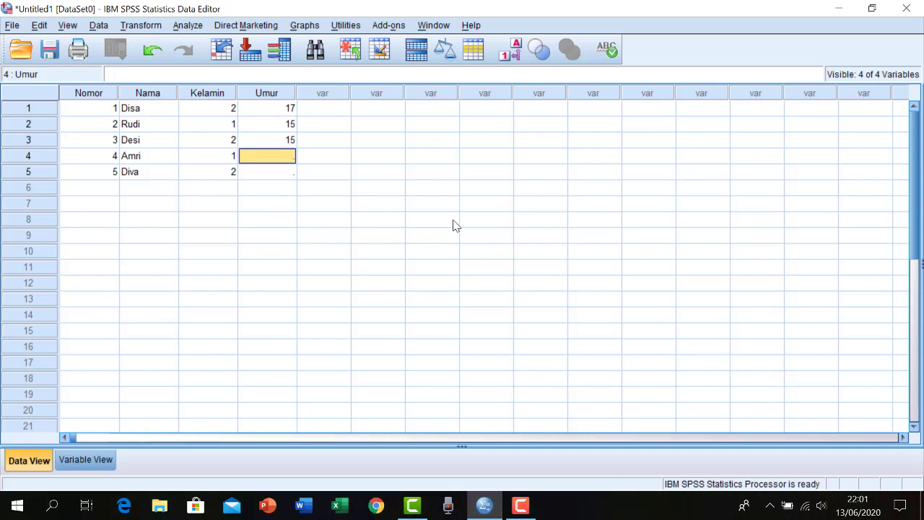
type("14")
key("Return")
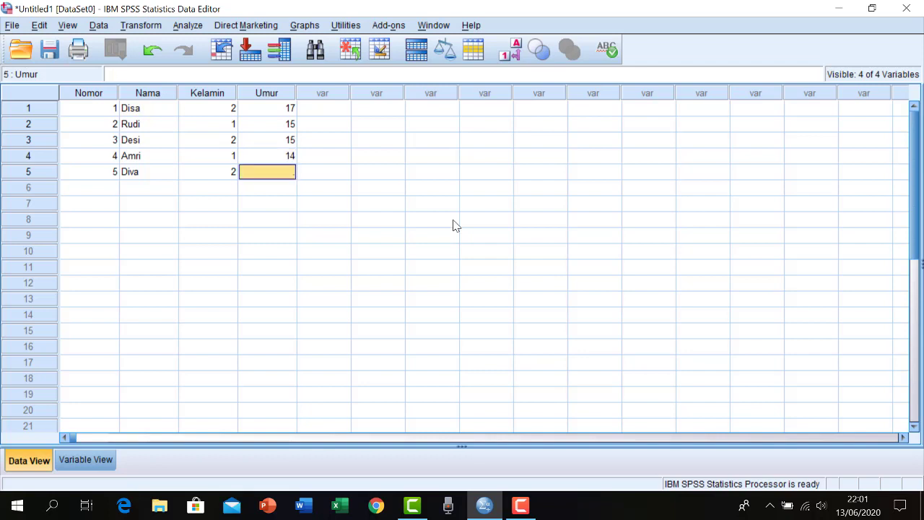
type("12")
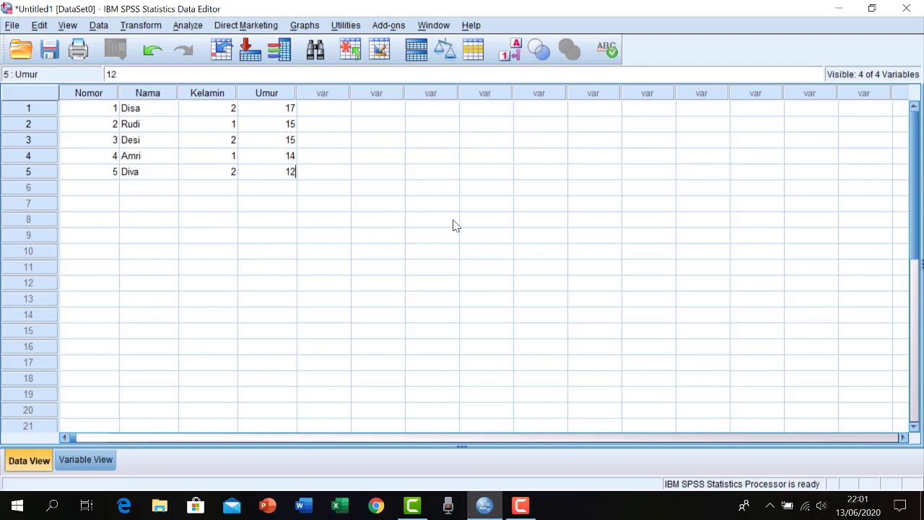
key("Return")
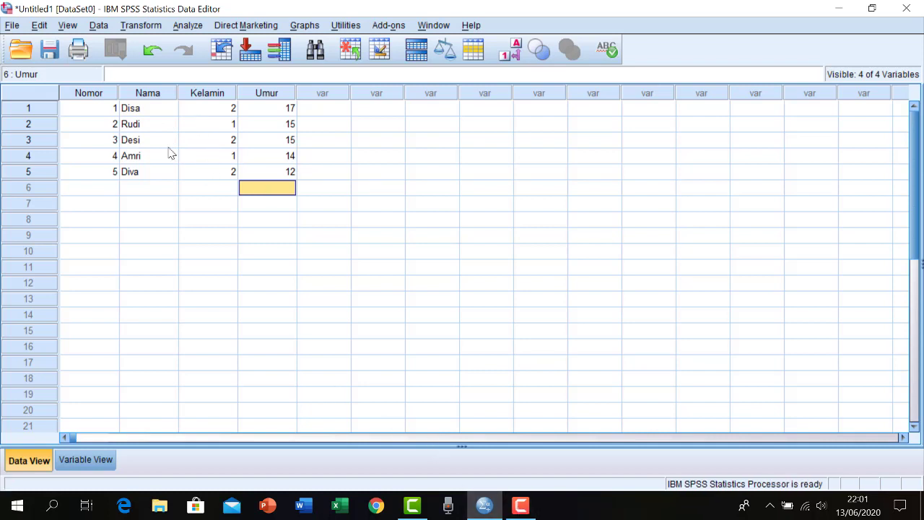
- Change the age in row 3 of the Umur column to 18
left_click(269, 143)
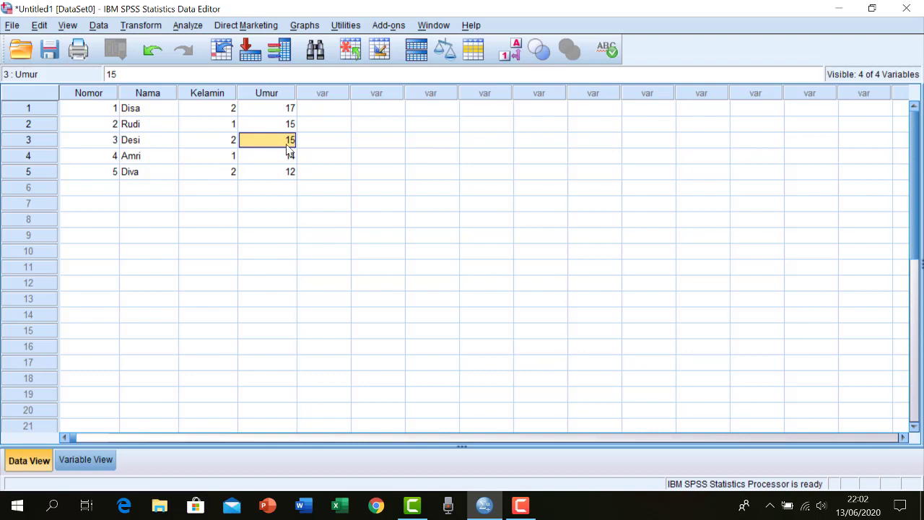
type("18")
left_click(316, 142)
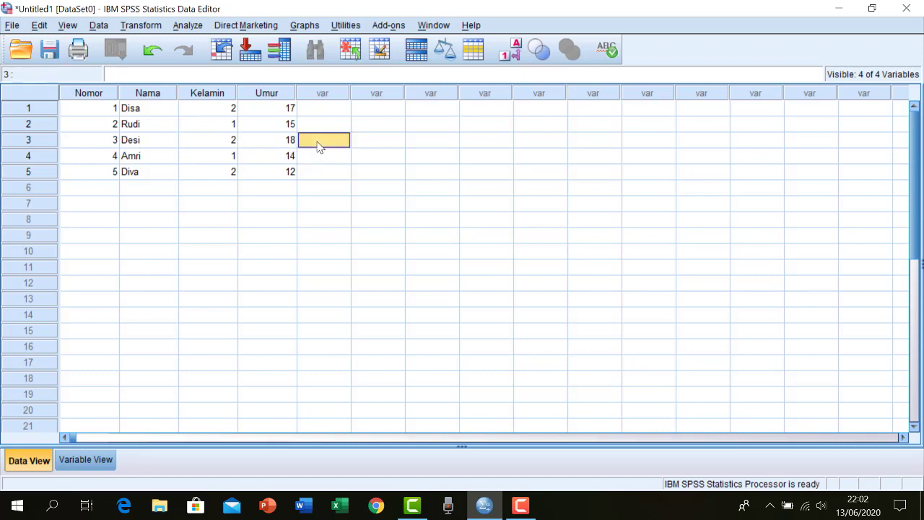
left_click(264, 143)
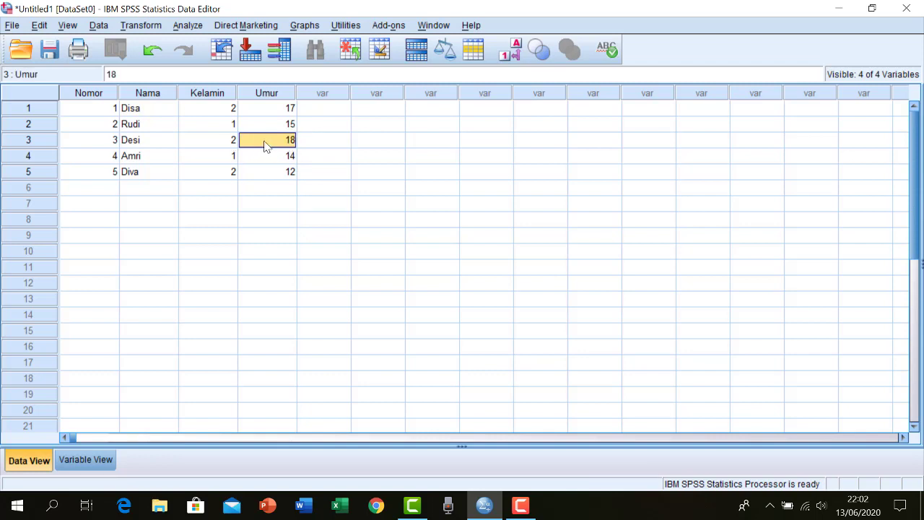
left_click(264, 153, "shift")
left_click(268, 170, "shift")
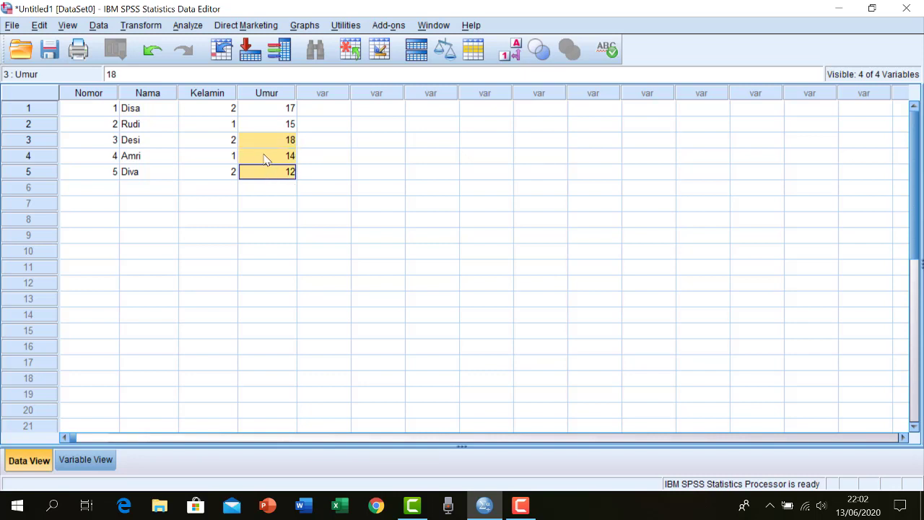
- Clear the Umur values in rows 1 to 3 as one block and undo the deletion
left_click(263, 110)
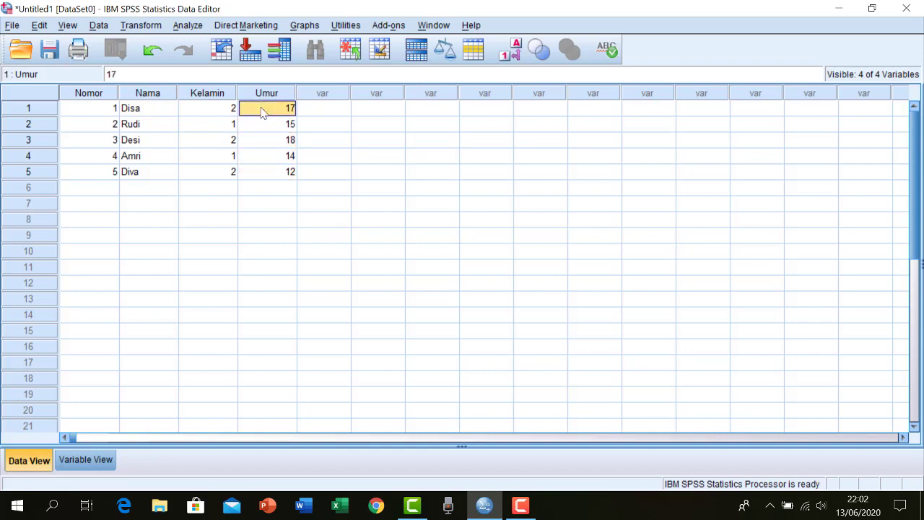
left_click_drag(264, 119, 264, 140)
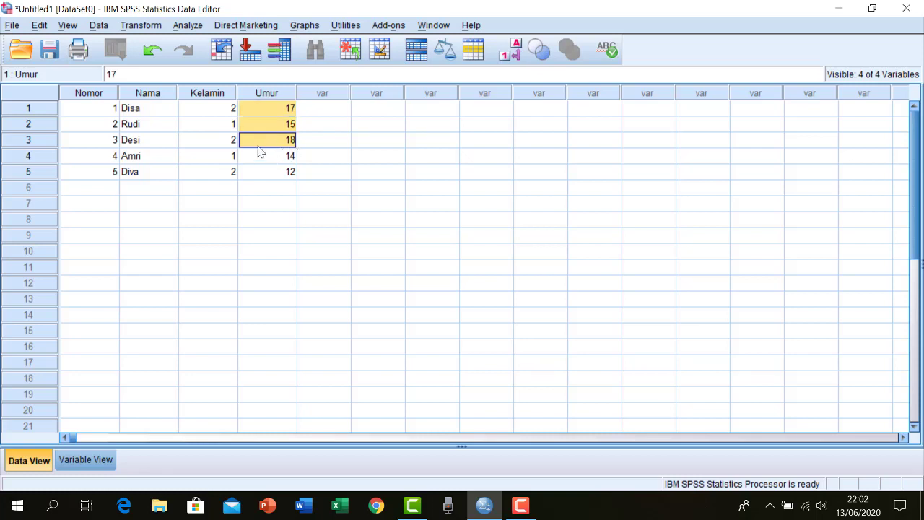
key("Delete")
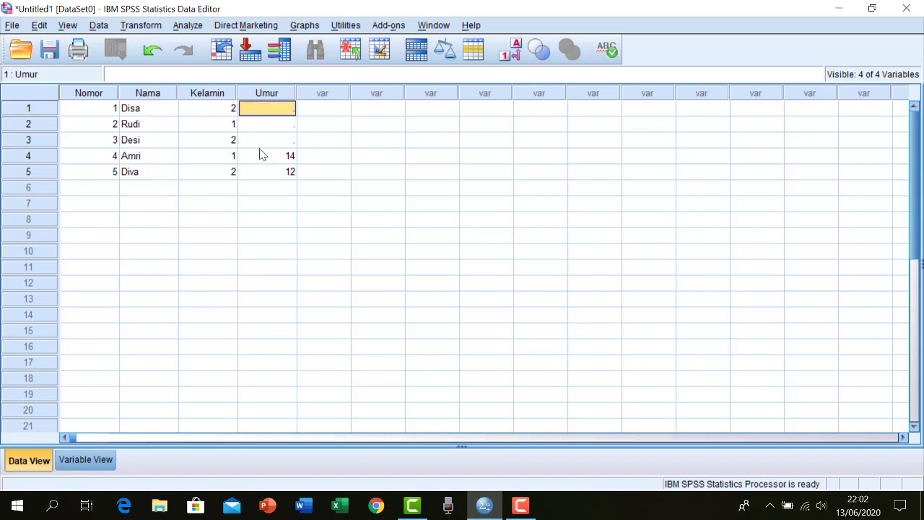
left_click(264, 209)
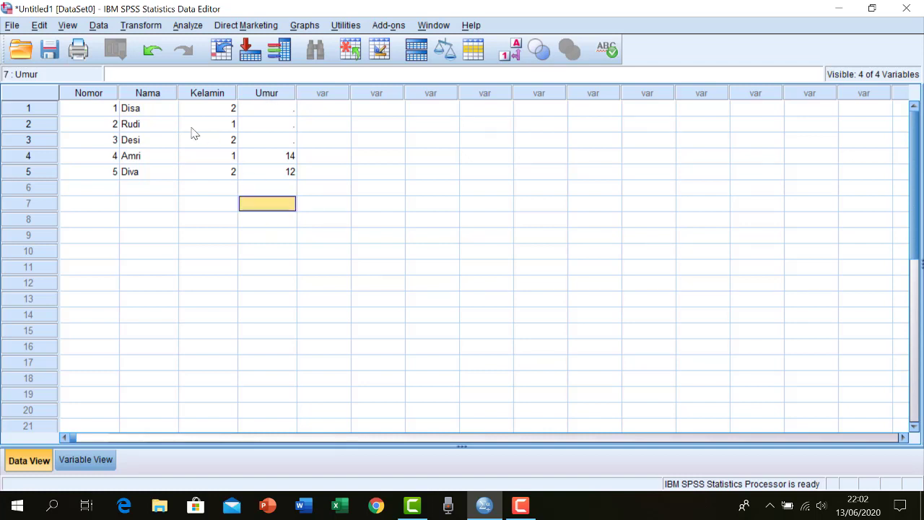
left_click(39, 26)
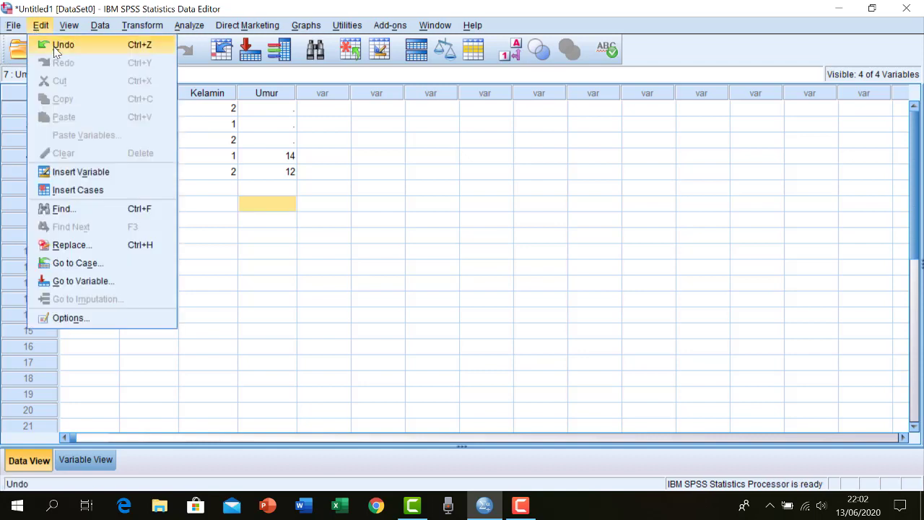
left_click(62, 45)
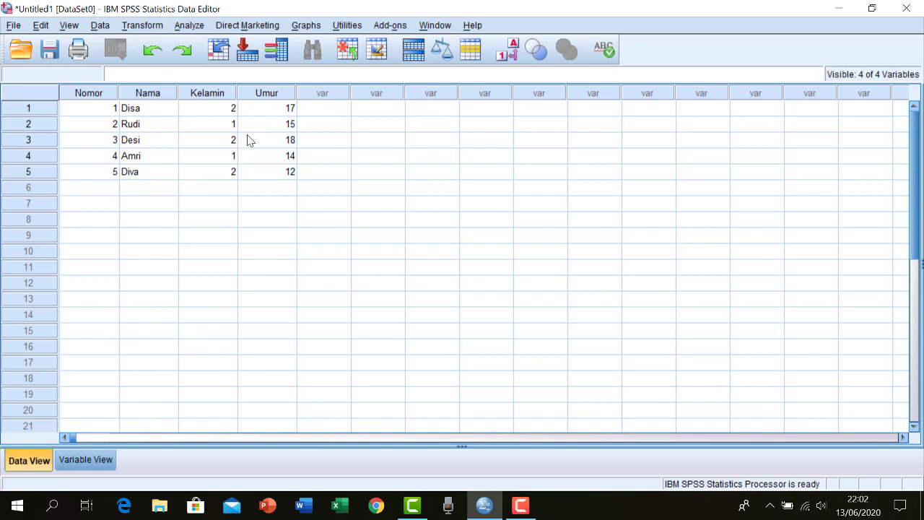
- Delete the entire case in row 3 and undo the deletion
left_click(34, 140)
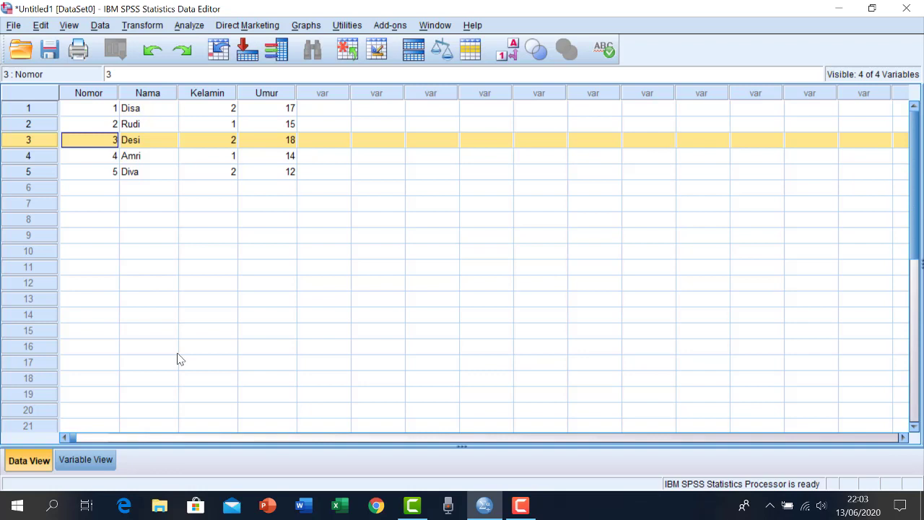
key("Delete")
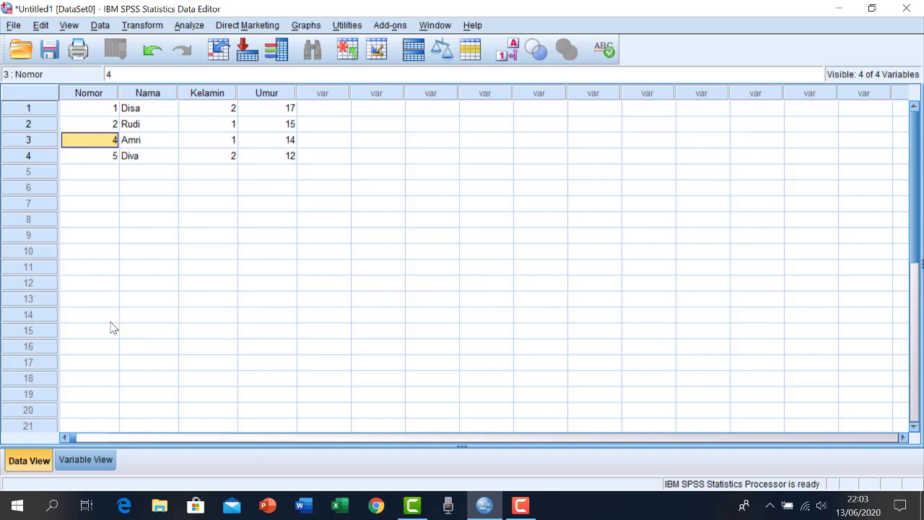
key("ctrl+z")
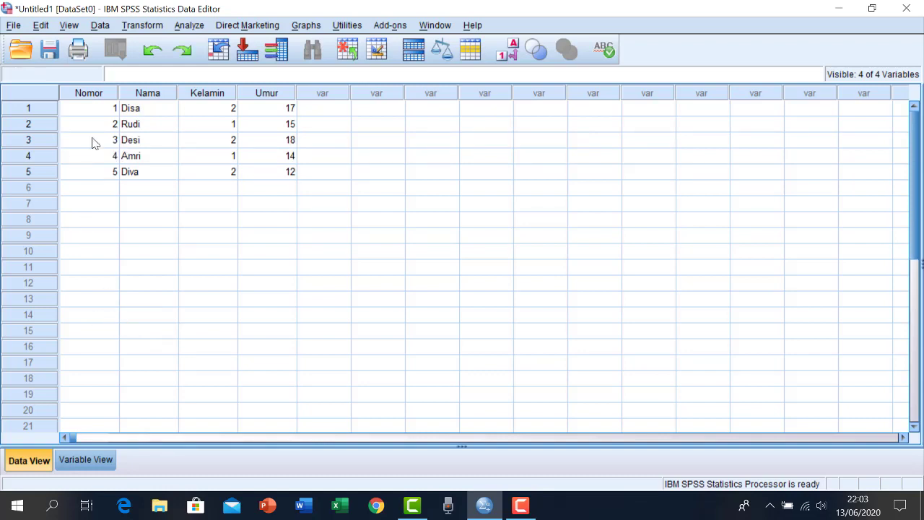
- Delete the whole Umur variable column and undo the deletion
left_click(265, 95)
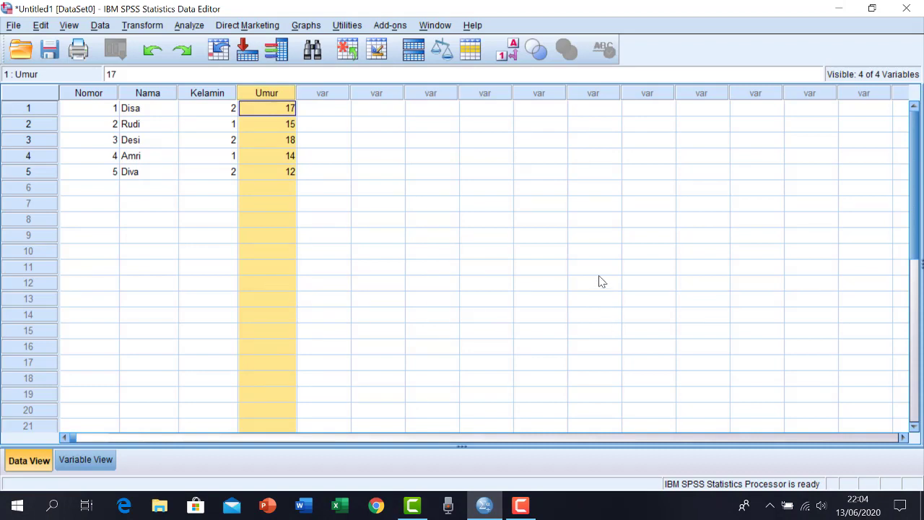
key("Delete")
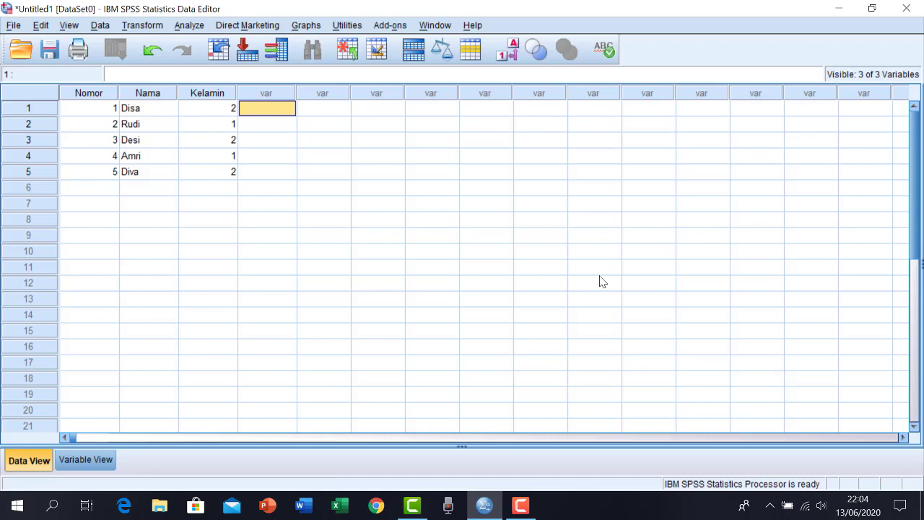
key("ctrl+z")
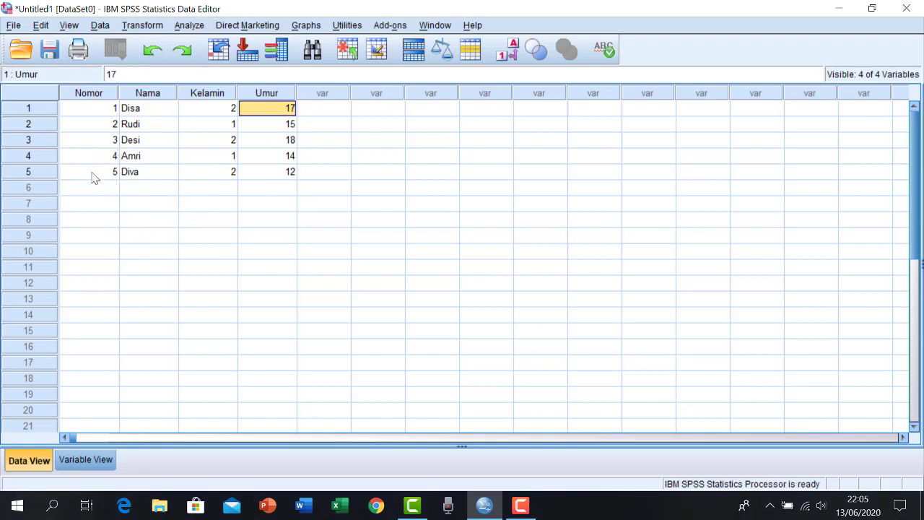
- Save the dataset in the Documents folder as an SPSS Statistics (*.sav) file named Latihan SPSS
left_click(14, 26)
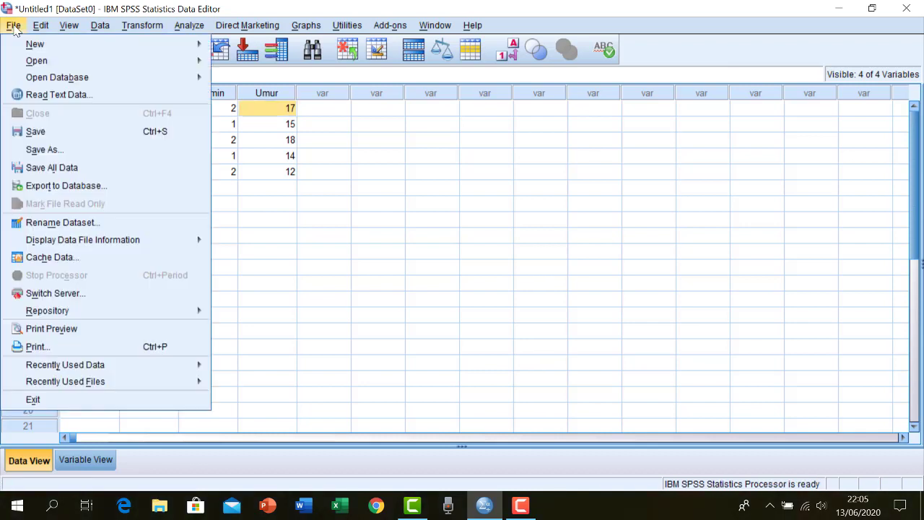
left_click(34, 131)
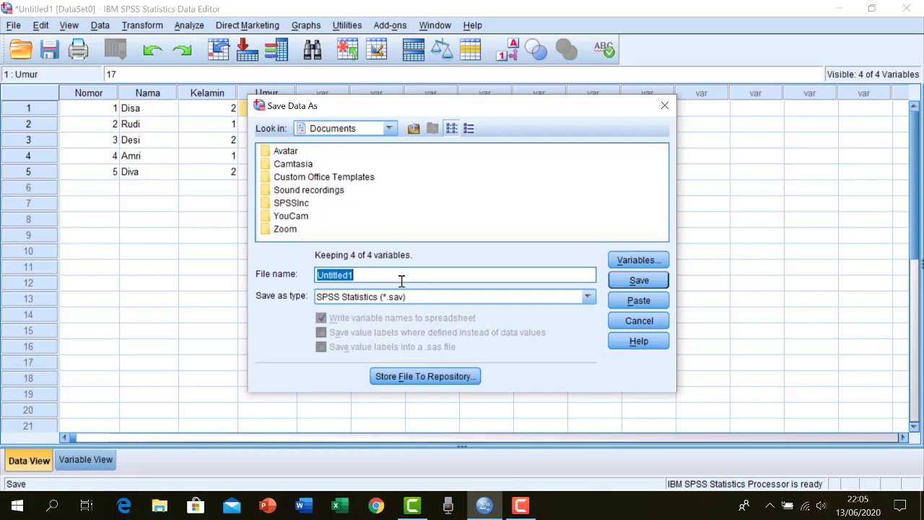
type("Latihan SPSS")
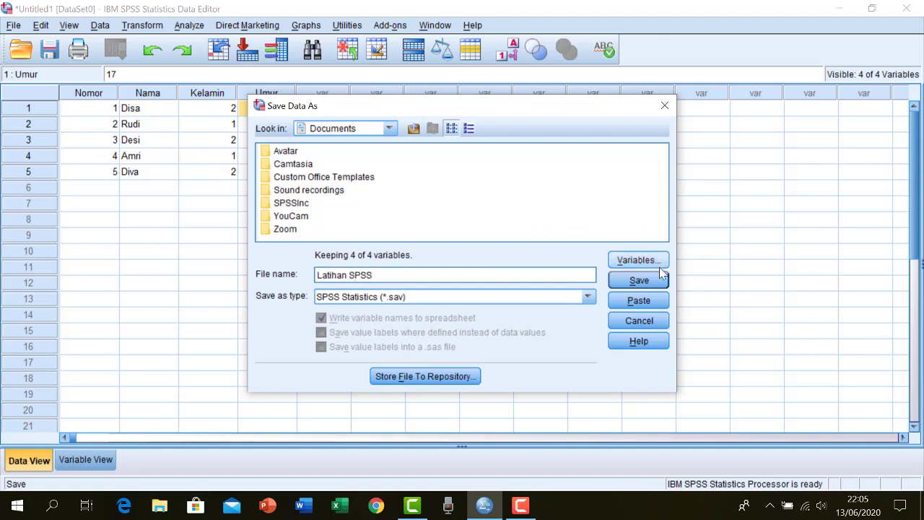
left_click(639, 280)
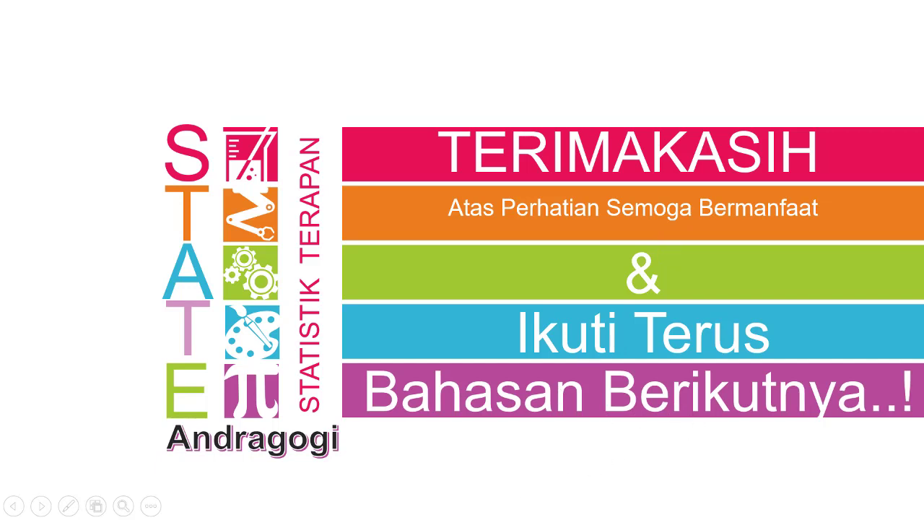
key("Escape")
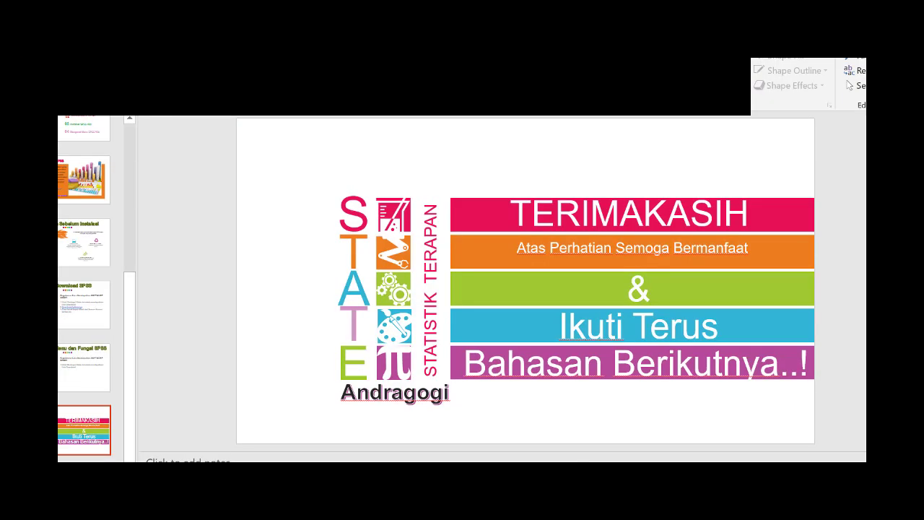